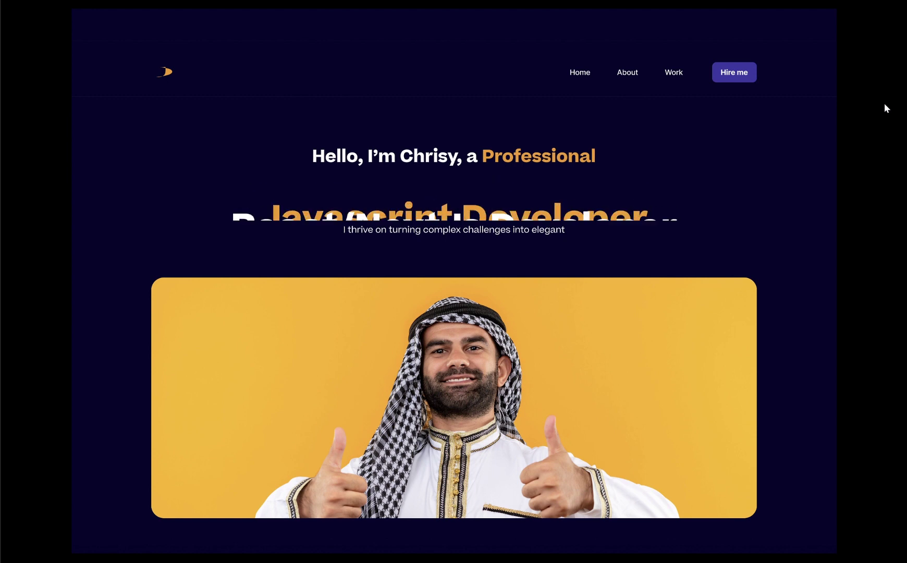
# Leave the prototype preview once the title cycles to React/NextJs Developer, returning to the editor
pyautogui.moveTo(860, 10)
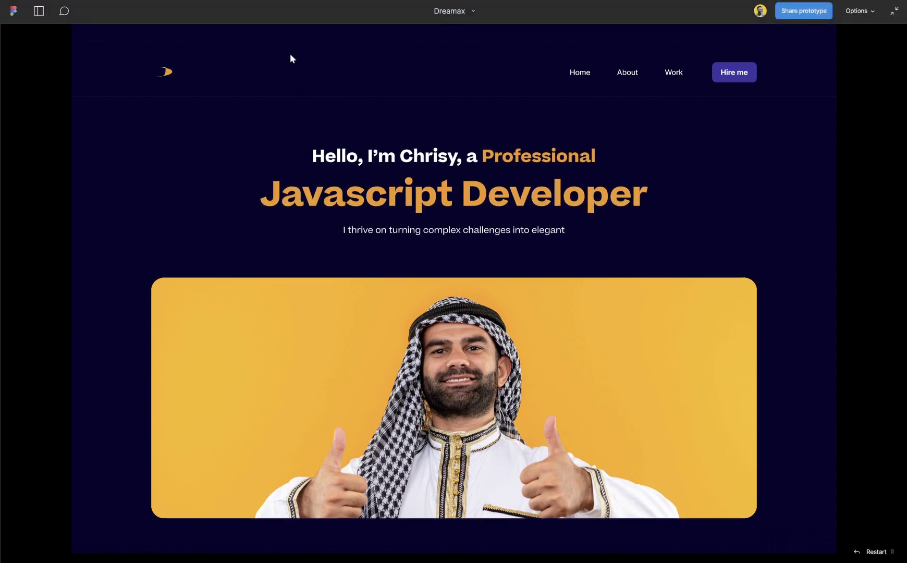
pyautogui.hotkey('ctrl', 'Tab')
# Select the React/NextJs Developer heading text in the hero for copying
pyautogui.click(498, 393)
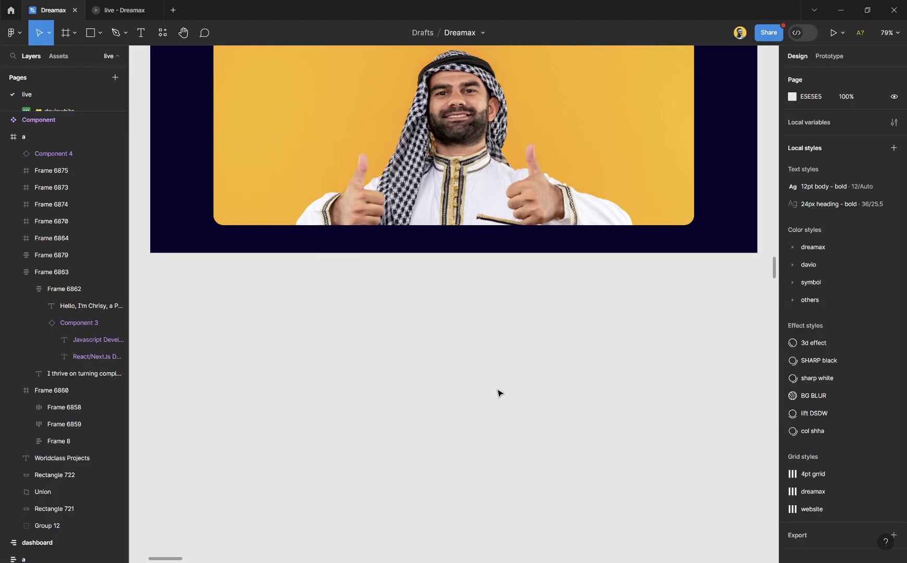
pyautogui.scroll(4, 456, 369)
pyautogui.click(474, 187)
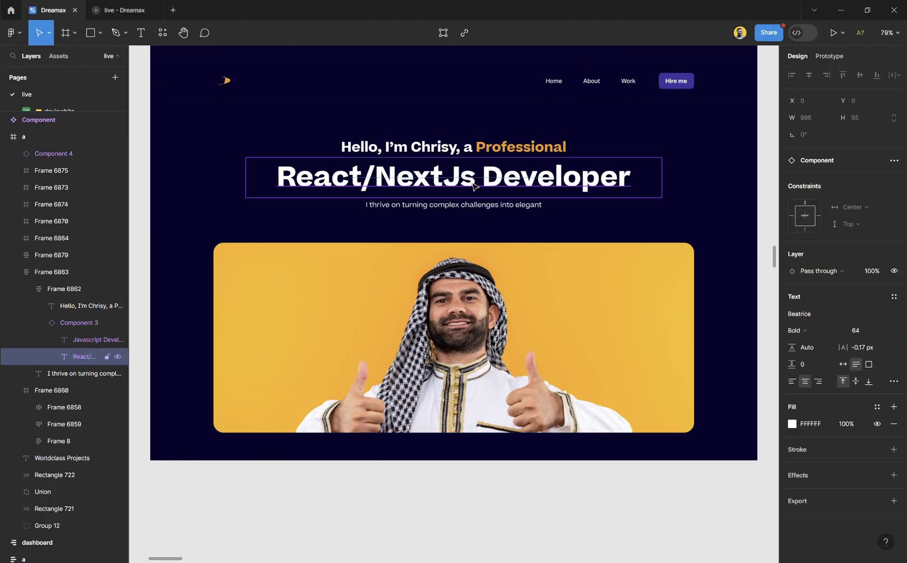
pyautogui.scroll(-3, 432, 203)
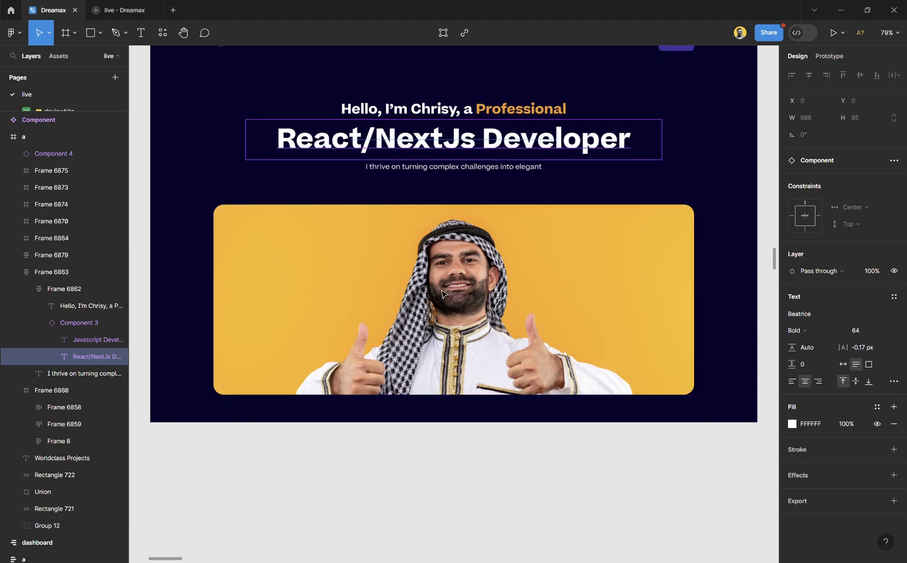
pyautogui.click(460, 450)
pyautogui.scroll(-5, 460, 371)
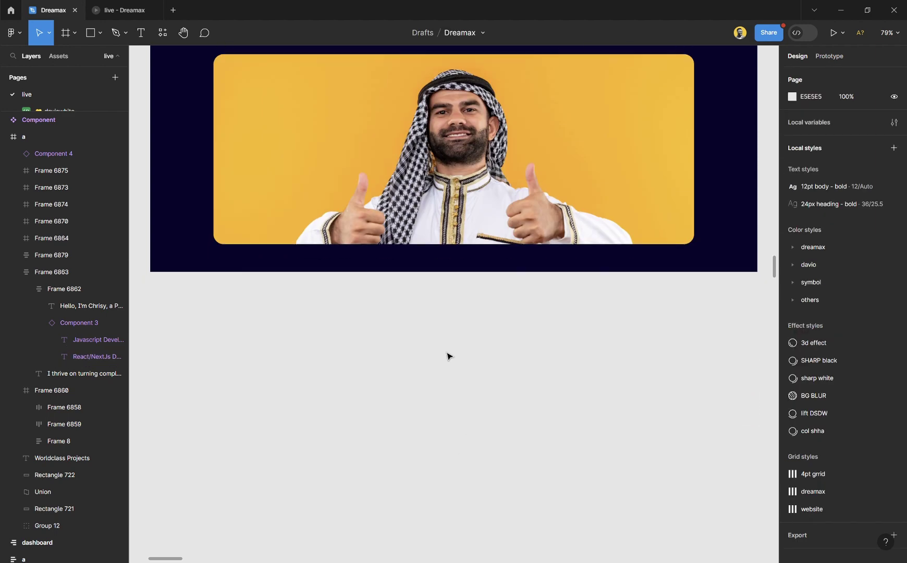
pyautogui.scroll(-1, 470, 344)
# Paste the heading copy on the empty canvas just below the hero and zoom to it
pyautogui.hotkey('ctrl', 'v')
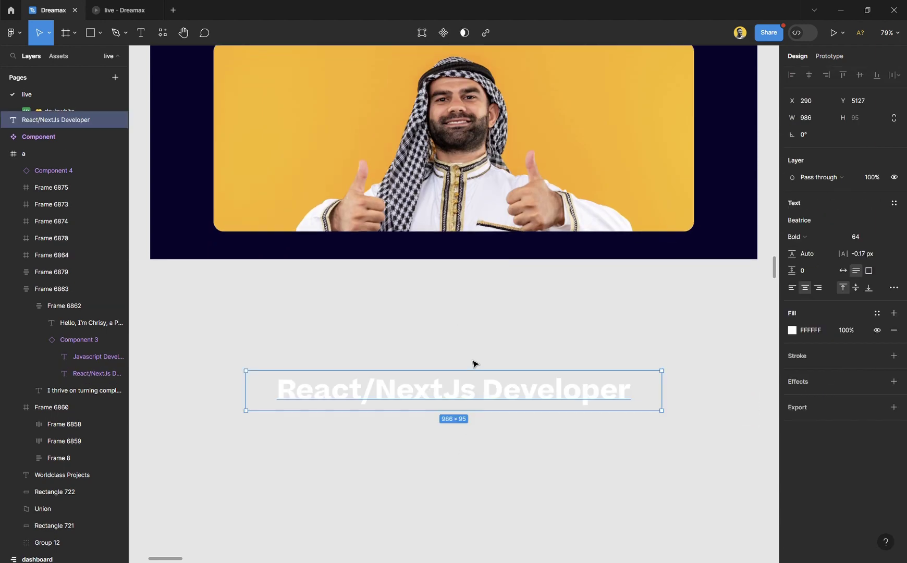
pyautogui.moveTo(492, 404); pyautogui.dragTo(484, 378)
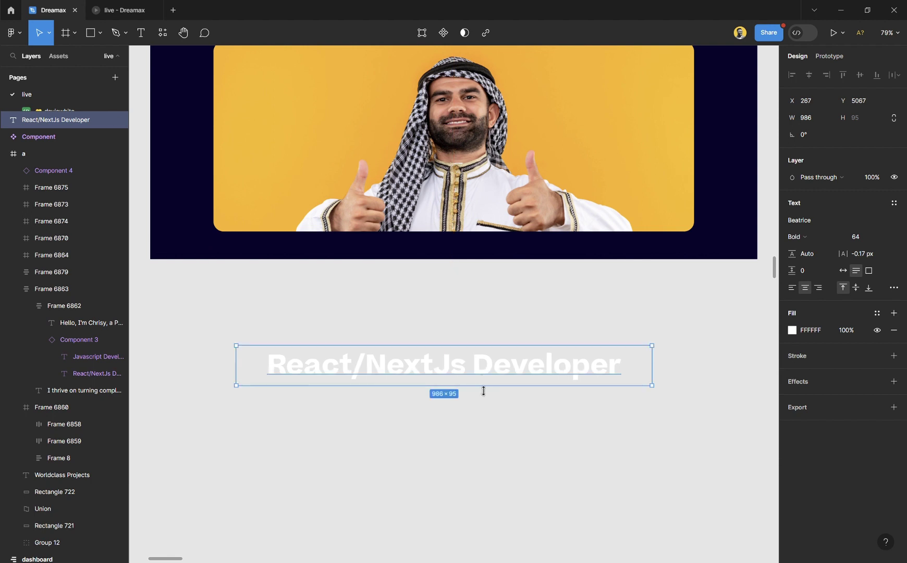
pyautogui.hotkey('shift', '2')
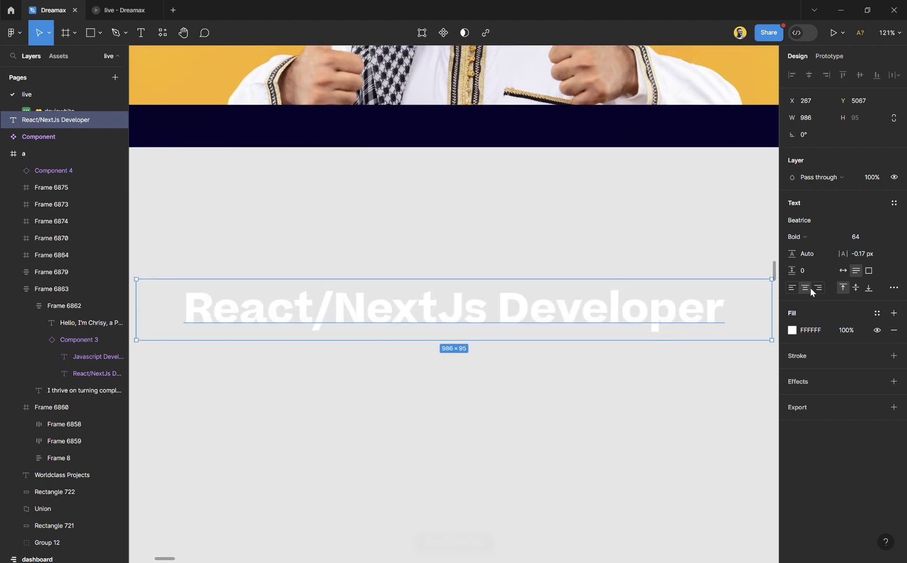
# Try the left, centre and right text-align options on the copied heading
pyautogui.click(791, 287)
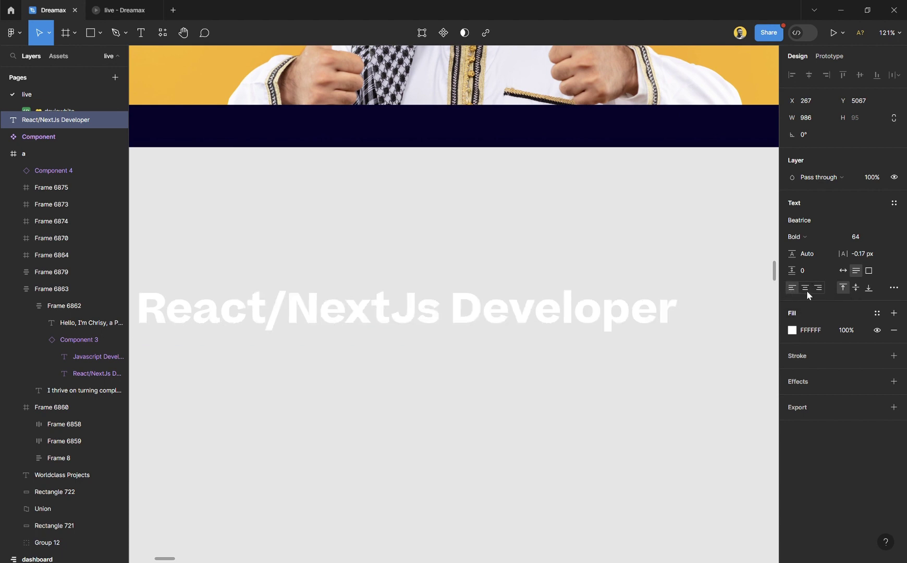
pyautogui.click(805, 288)
pyautogui.click(819, 287)
pyautogui.click(804, 287)
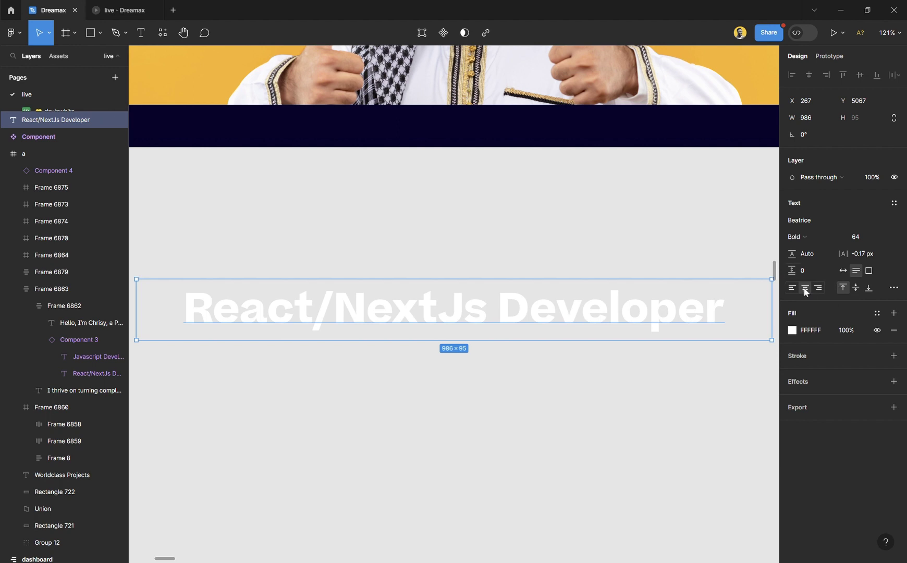
pyautogui.click(791, 289)
# Delete the accidental extra duplicate of the heading, keeping the single copy
pyautogui.moveTo(347, 319); pyautogui.dragTo(332, 341)
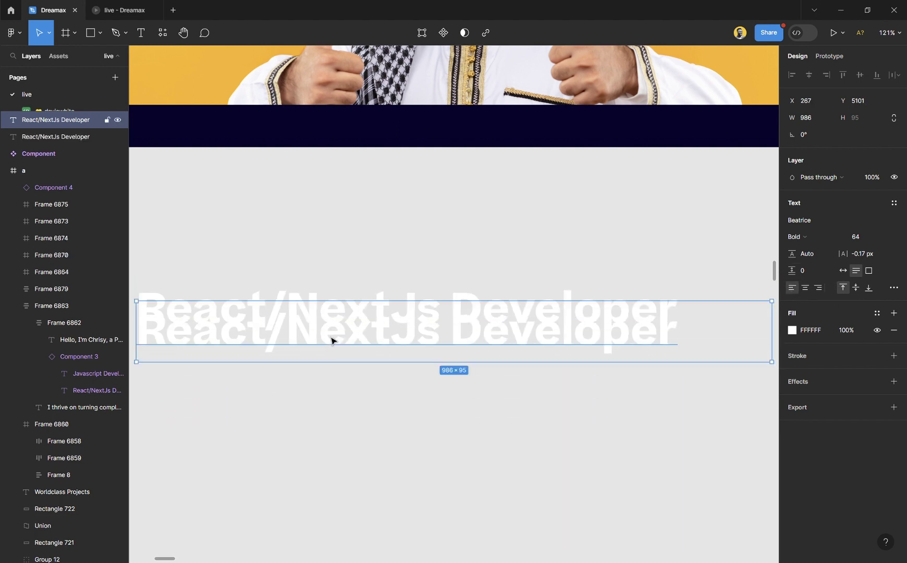
pyautogui.press('Delete')
pyautogui.click(352, 318)
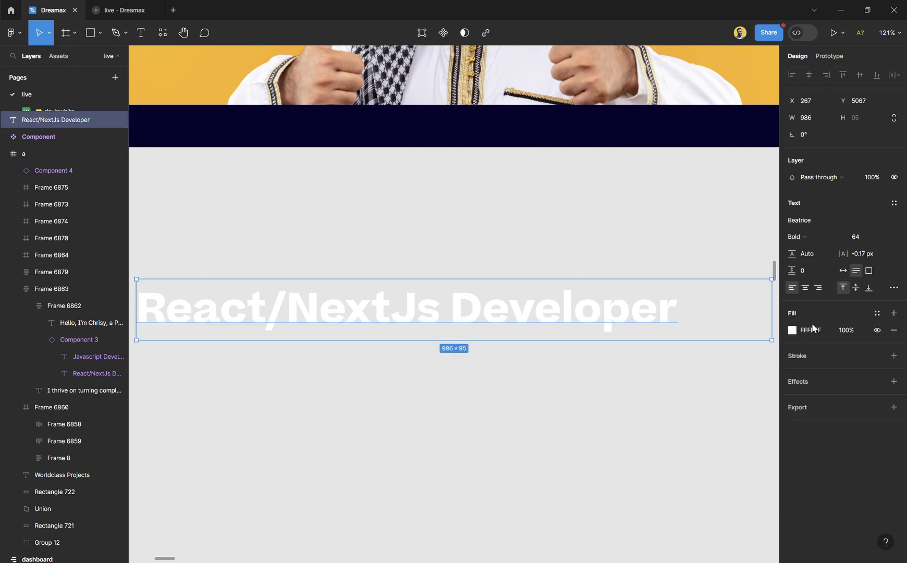
pyautogui.click(517, 241)
# Select the loose React/NextJs Developer text and zoom in on it
pyautogui.scroll(-2, 498, 314)
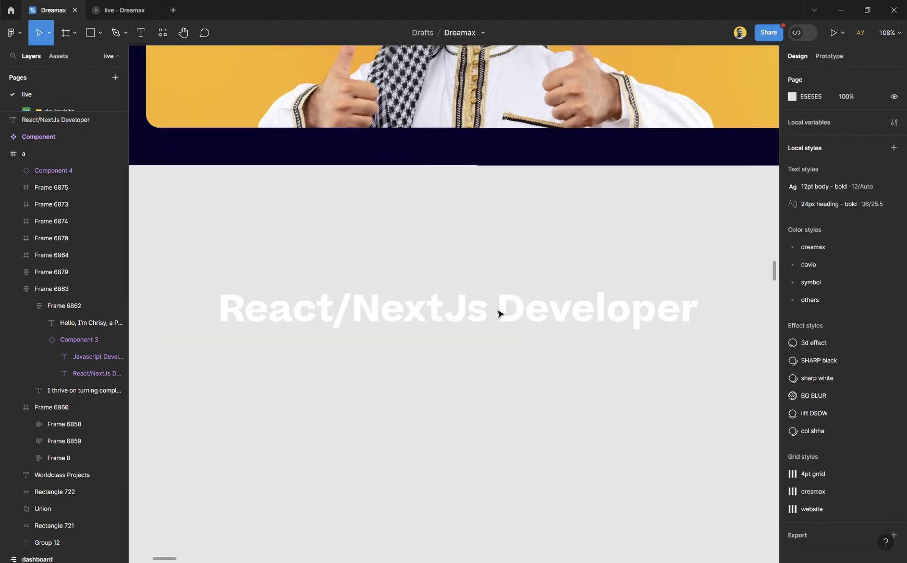
pyautogui.scroll(4, 466, 264)
pyautogui.scroll(2, 466, 263)
pyautogui.scroll(-3, 469, 250)
pyautogui.scroll(5, 492, 178)
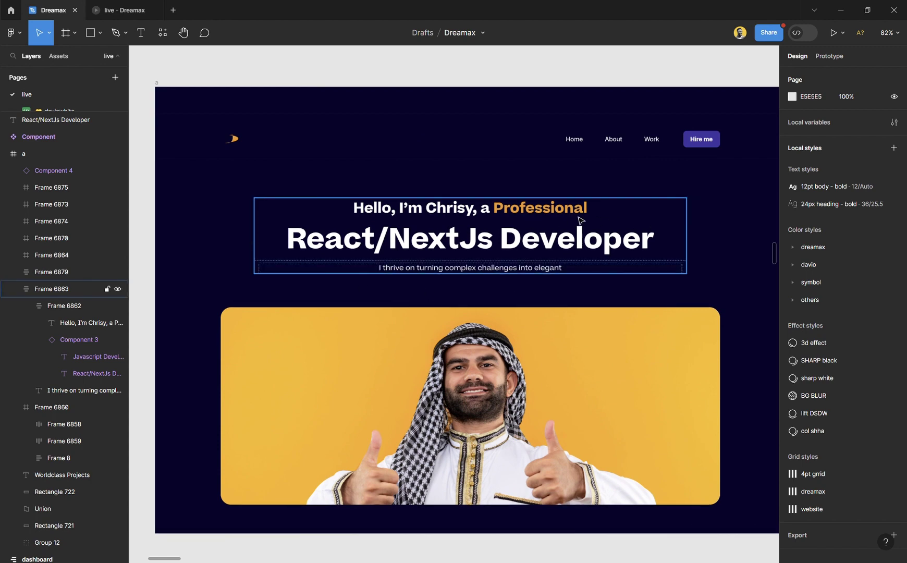
pyautogui.scroll(-7, 465, 242)
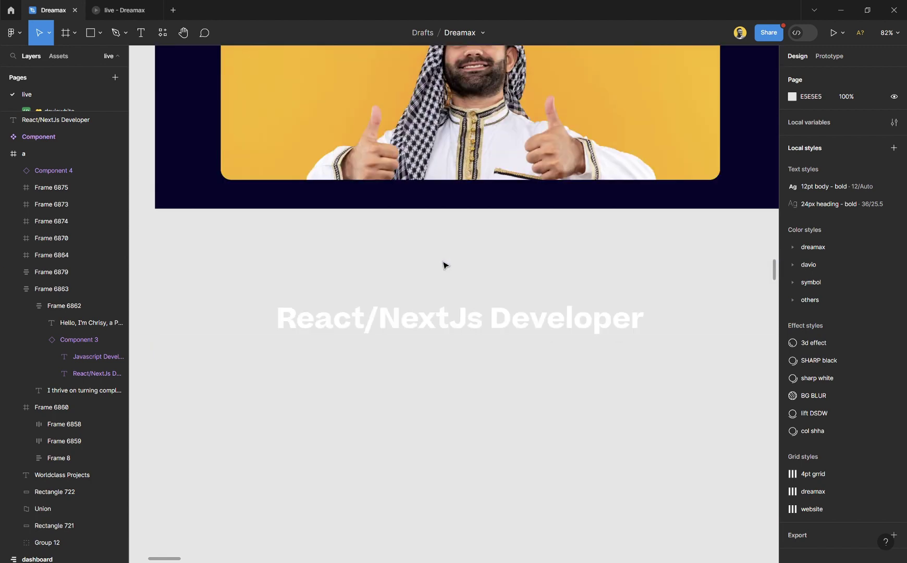
pyautogui.click(454, 273)
pyautogui.hotkey('shift', '2')
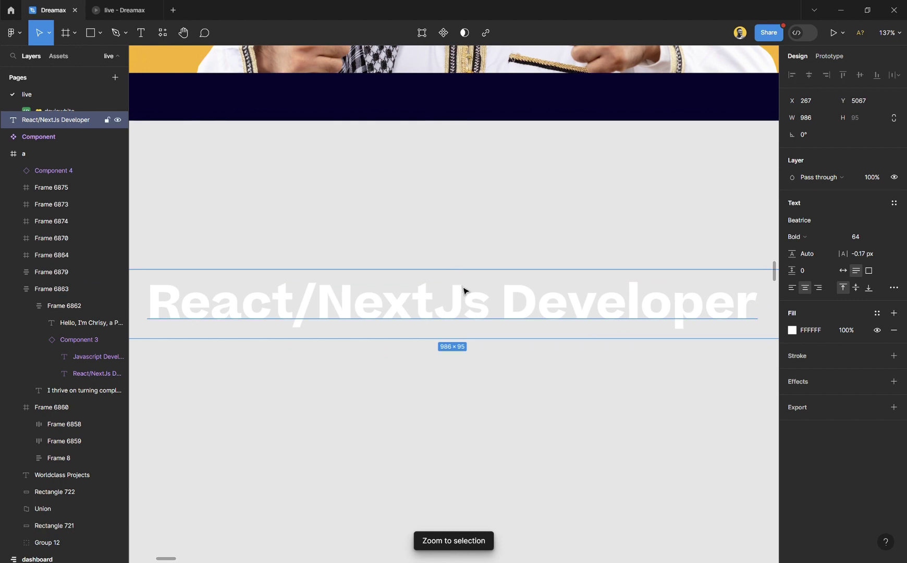
pyautogui.scroll(-3, 454, 294)
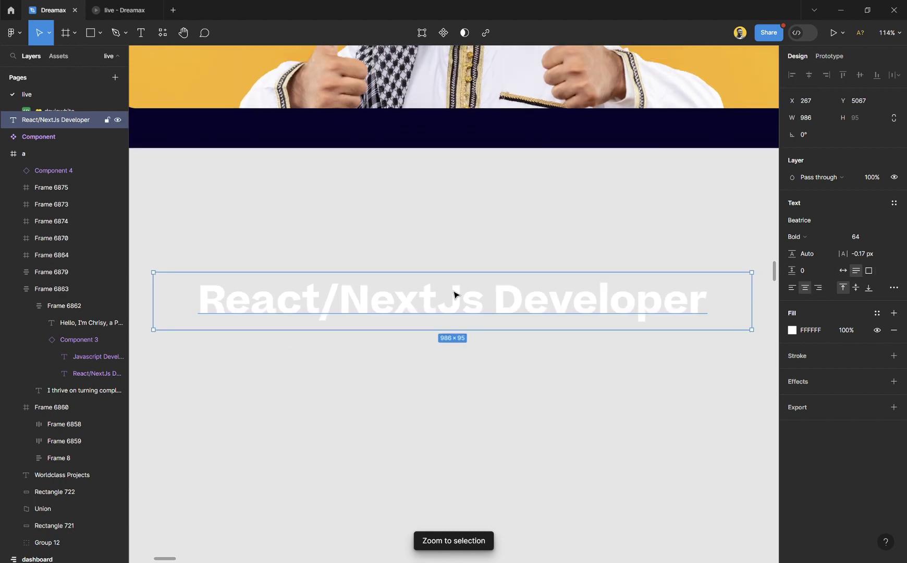
# Wrap the loose title text in a new frame named '1'
pyautogui.rightClick(454, 295)
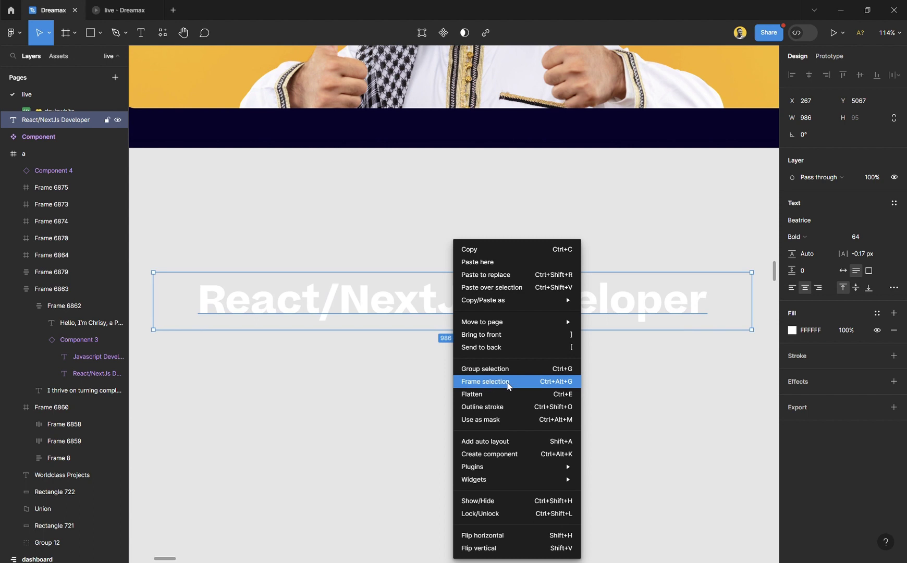
pyautogui.click(508, 386)
pyautogui.doubleClick(207, 270)
pyautogui.write('1')
pyautogui.press('Return')
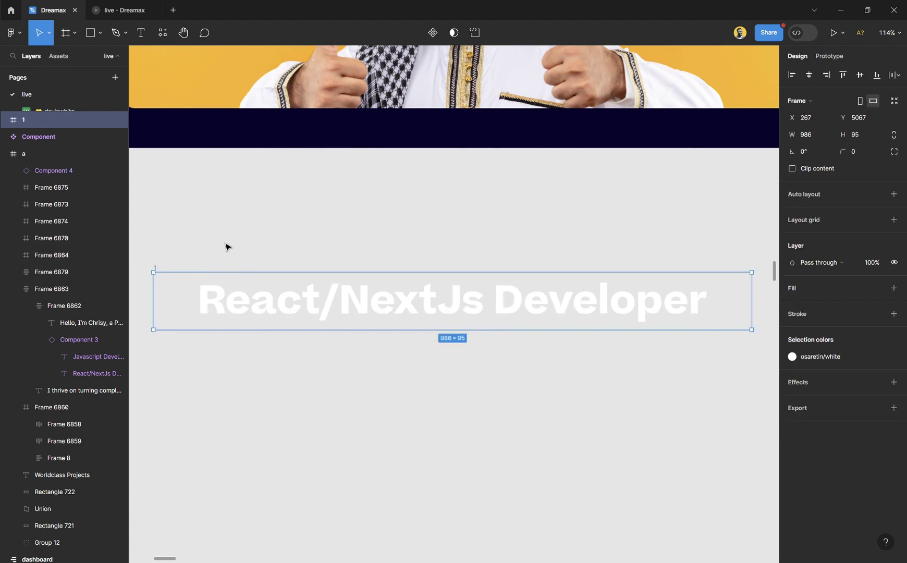
# Duplicate frame 1 as frame 2 and change its title to 'UIUX designer'
pyautogui.hotkey('ctrl', 'd')
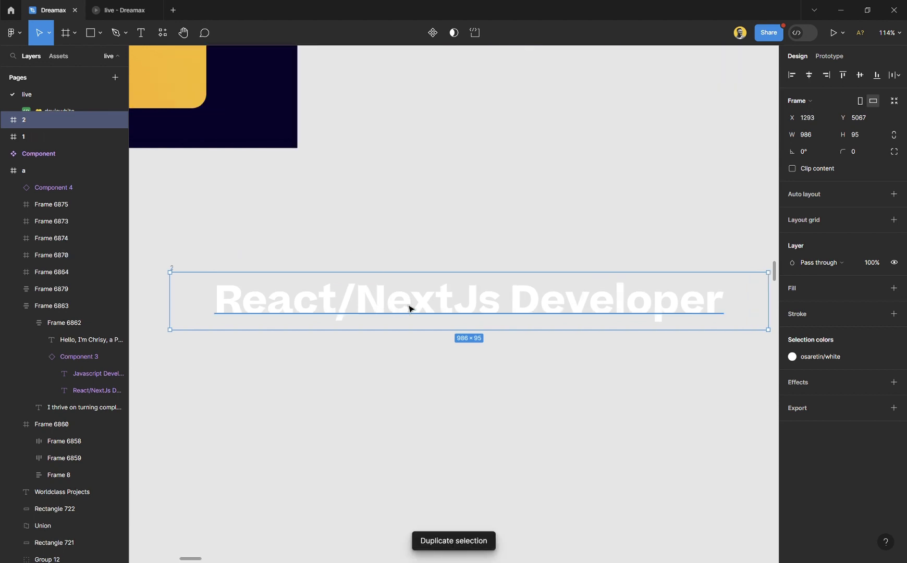
pyautogui.doubleClick(410, 308)
pyautogui.write('UI')
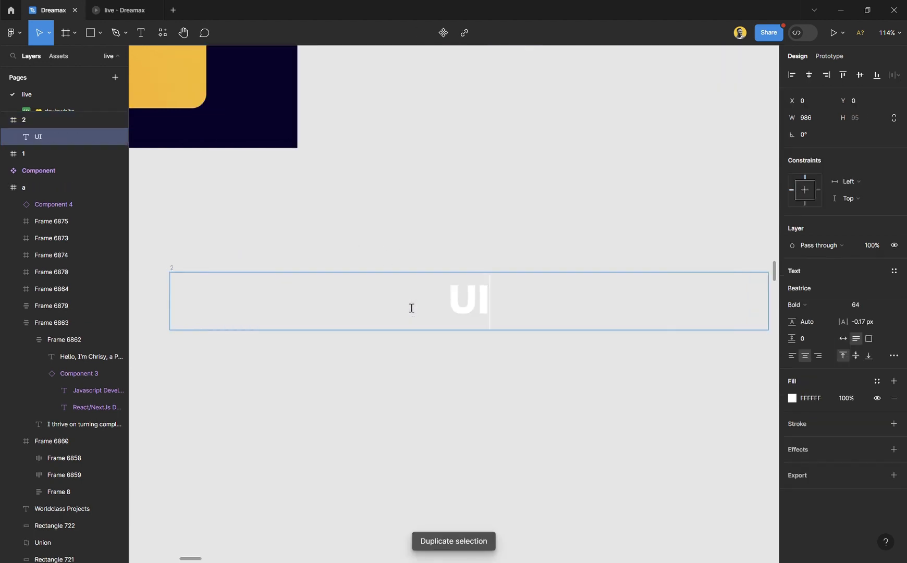
pyautogui.write('UX designer')
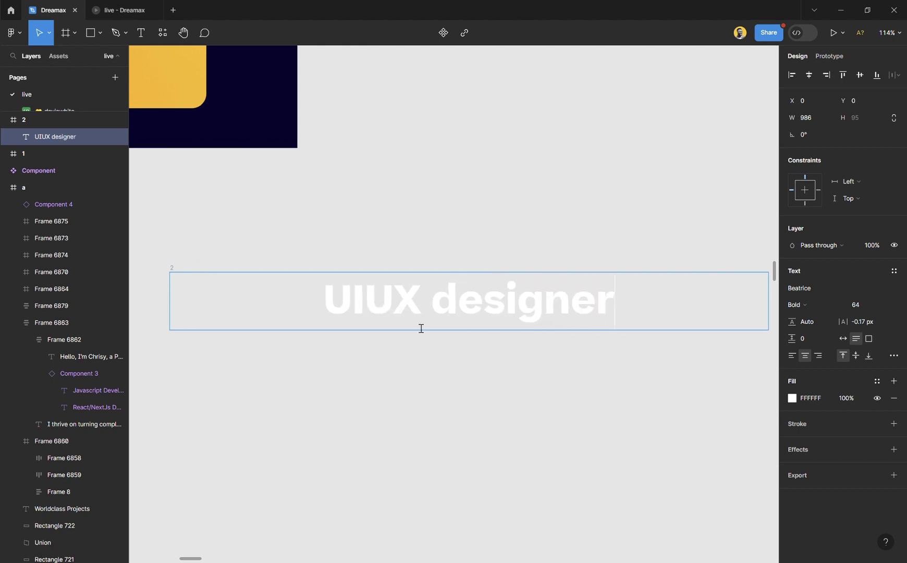
pyautogui.press('Escape')
pyautogui.click(449, 399)
# Duplicate frame 2 as frame 3 and change its title to 'Brand designer'
pyautogui.click(177, 270)
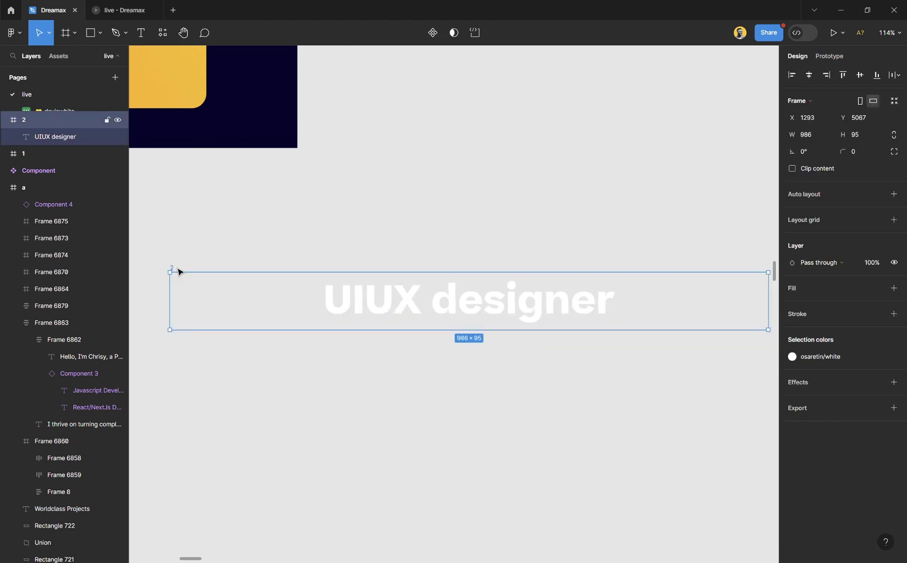
pyautogui.hotkey('ctrl', 'd')
pyautogui.doubleClick(400, 309)
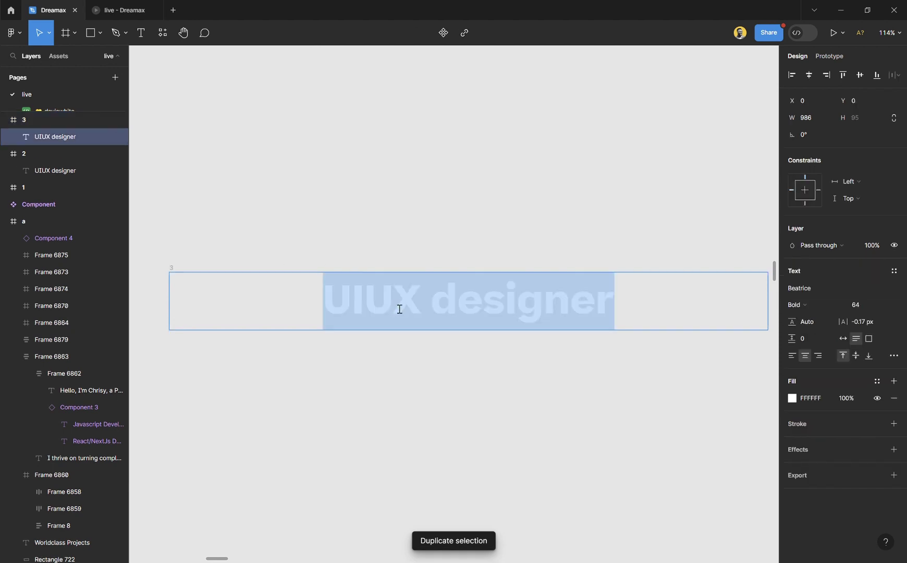
pyautogui.press('Left')
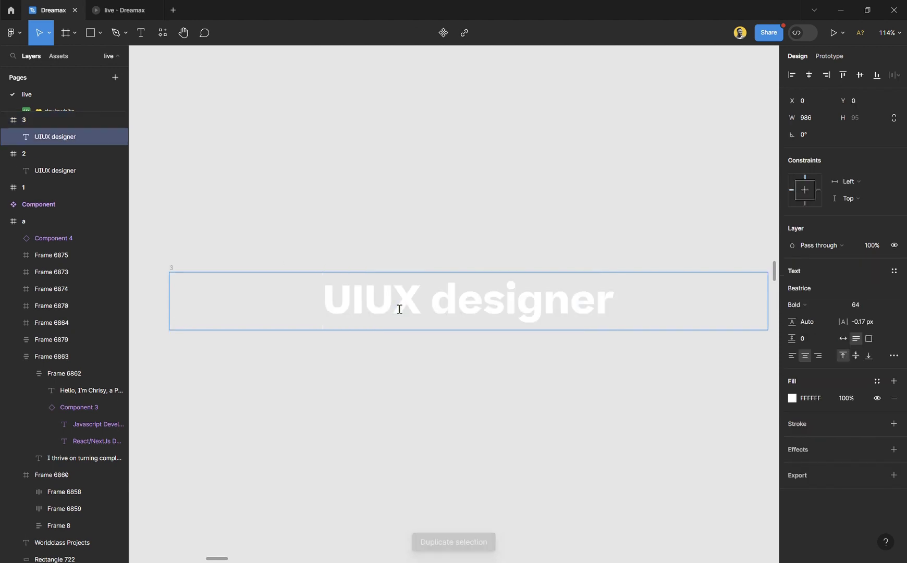
pyautogui.hotkey('shift', 'Right')
pyautogui.hotkey('shift', 'Right')
pyautogui.hotkey('shift', 'Right')
pyautogui.hotkey('shift', 'Right')
pyautogui.write('Brand')
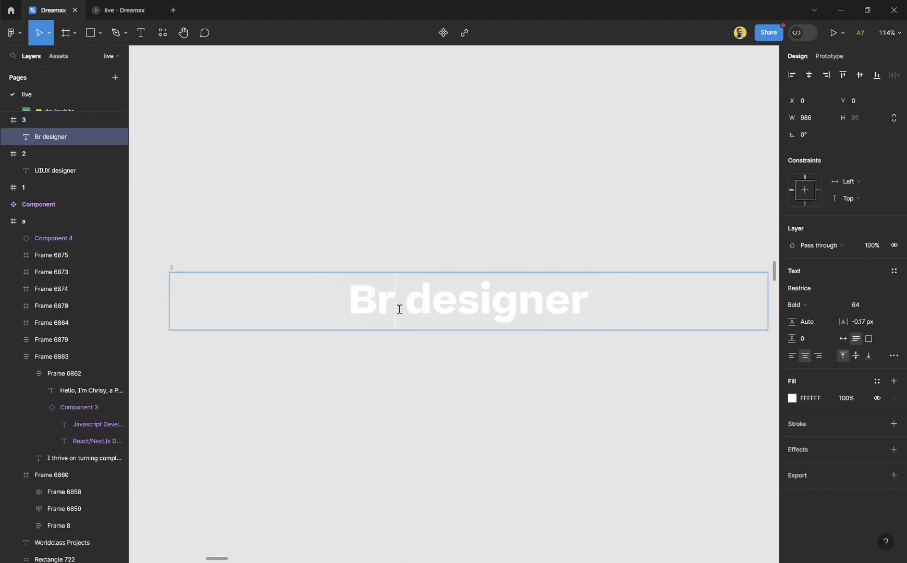
pyautogui.press('Escape')
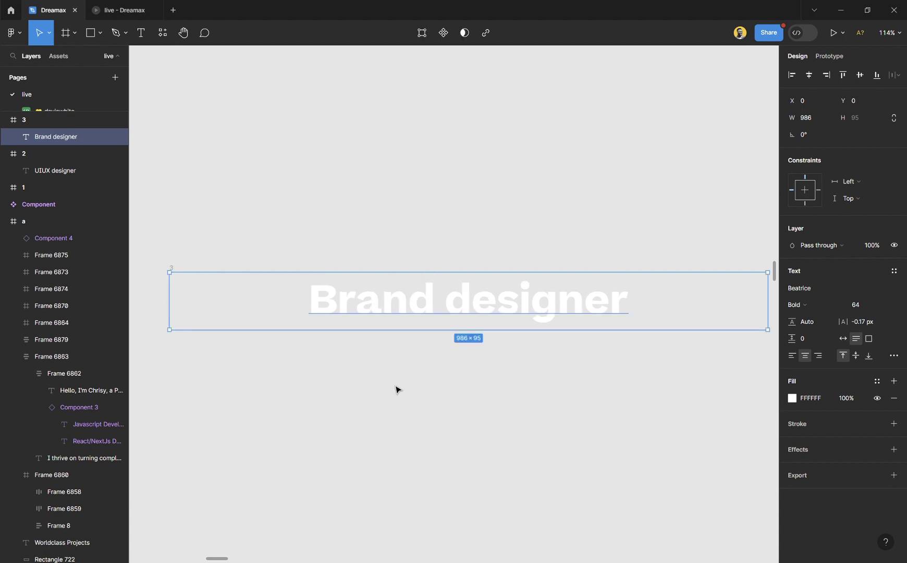
pyautogui.click(396, 389)
# Duplicate frame 3 as frame 4, replacing 'Brand' with 'Motion' in the title
pyautogui.click(177, 275)
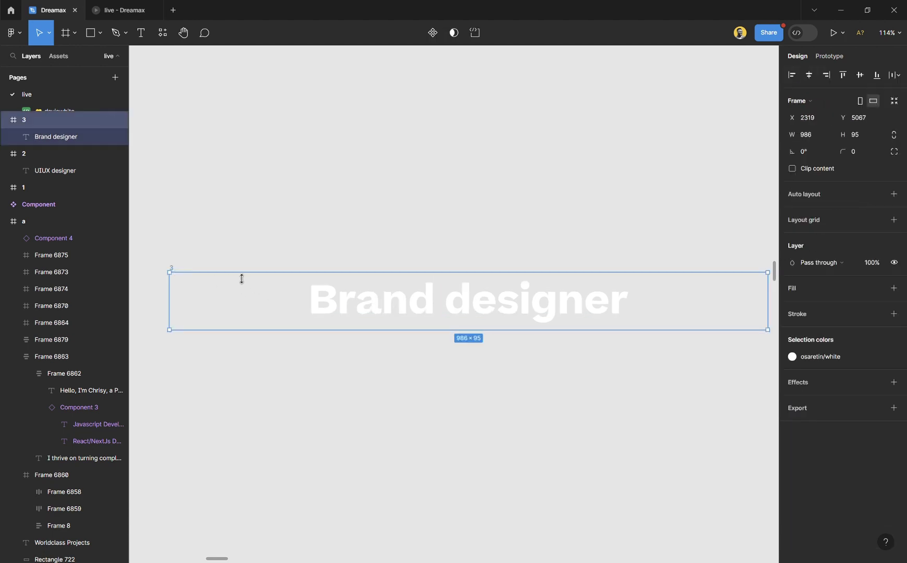
pyautogui.hotkey('ctrl', 'd')
pyautogui.doubleClick(378, 314)
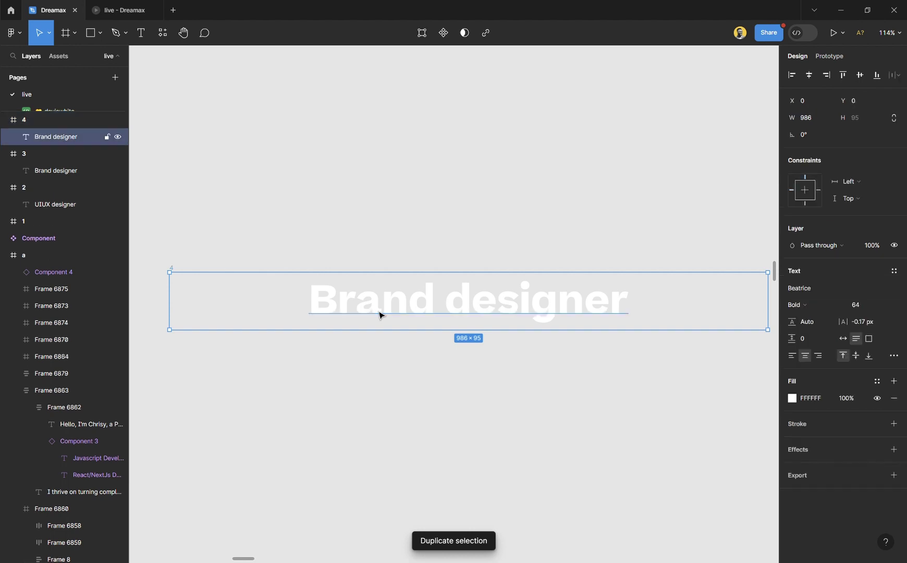
pyautogui.moveTo(438, 313); pyautogui.dragTo(320, 308)
pyautogui.write('Motion')
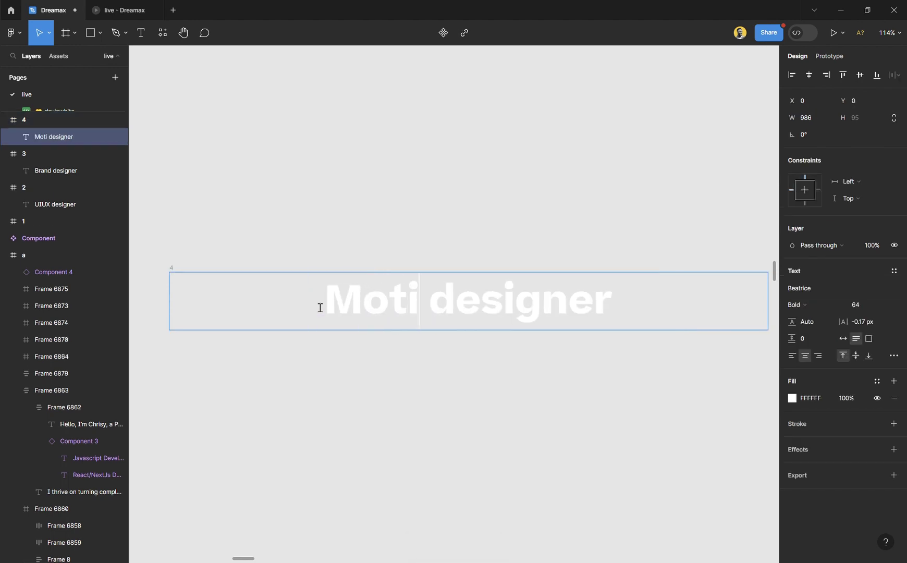
pyautogui.press('Escape')
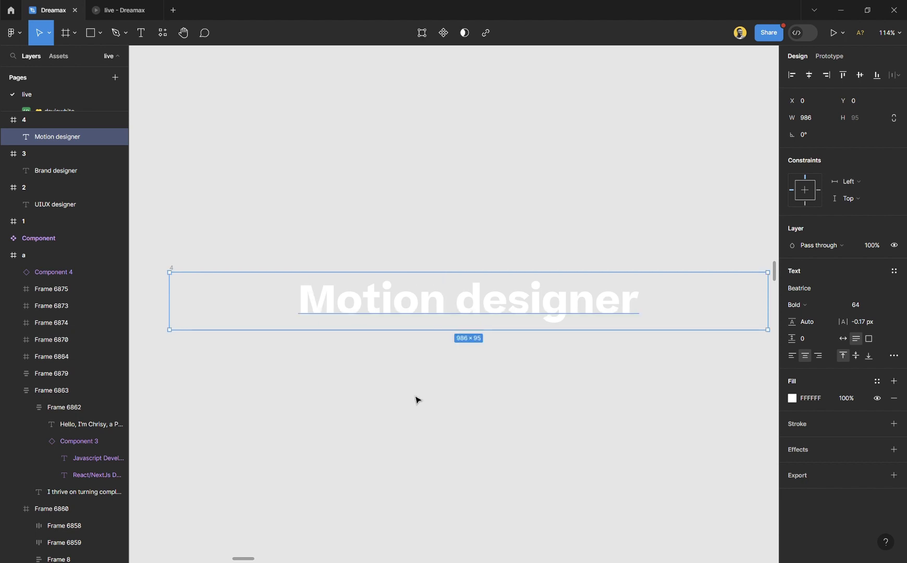
pyautogui.click(426, 394)
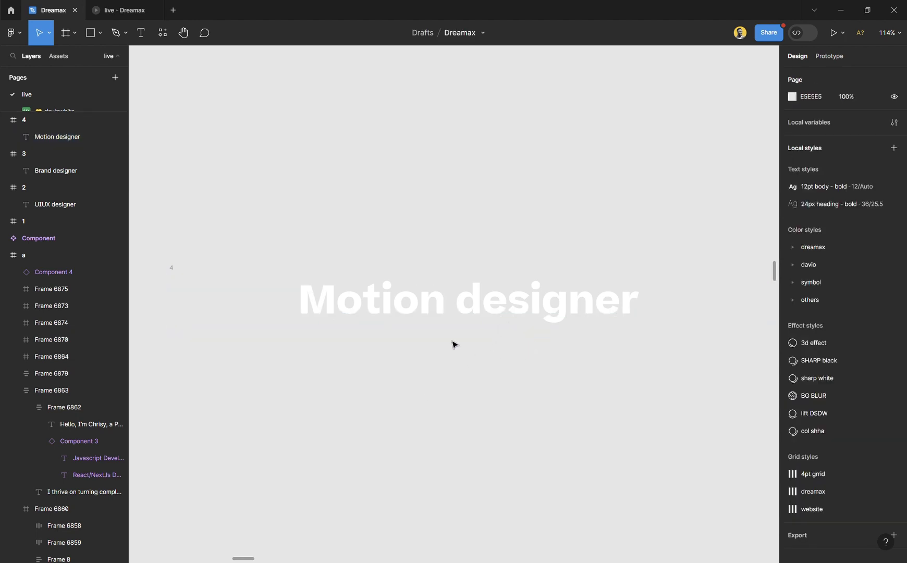
# Look up the orange hex value of the hero heading's Professional highlight
pyautogui.scroll(-3, 452, 281)
pyautogui.hscroll(-5, 468, 284)
pyautogui.hscroll(-10, 475, 284)
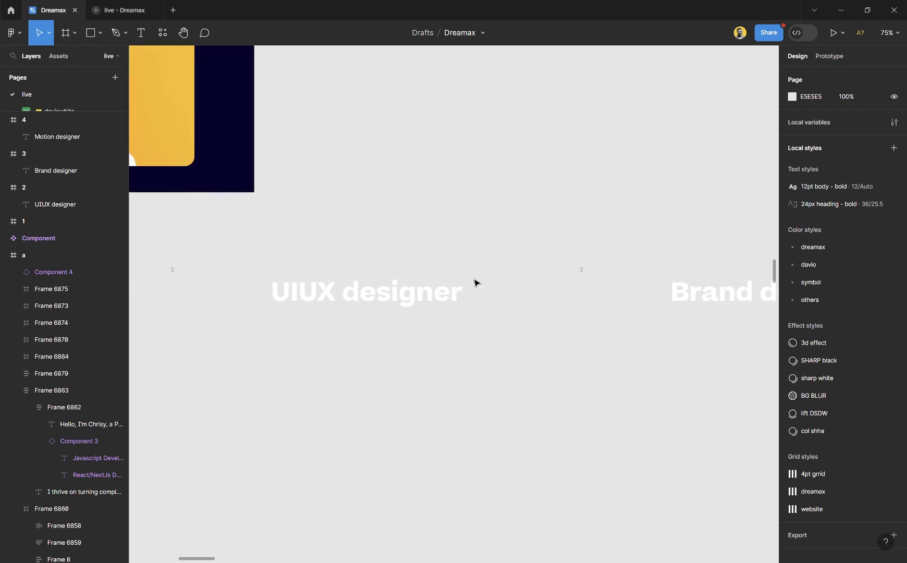
pyautogui.hscroll(-3, 474, 283)
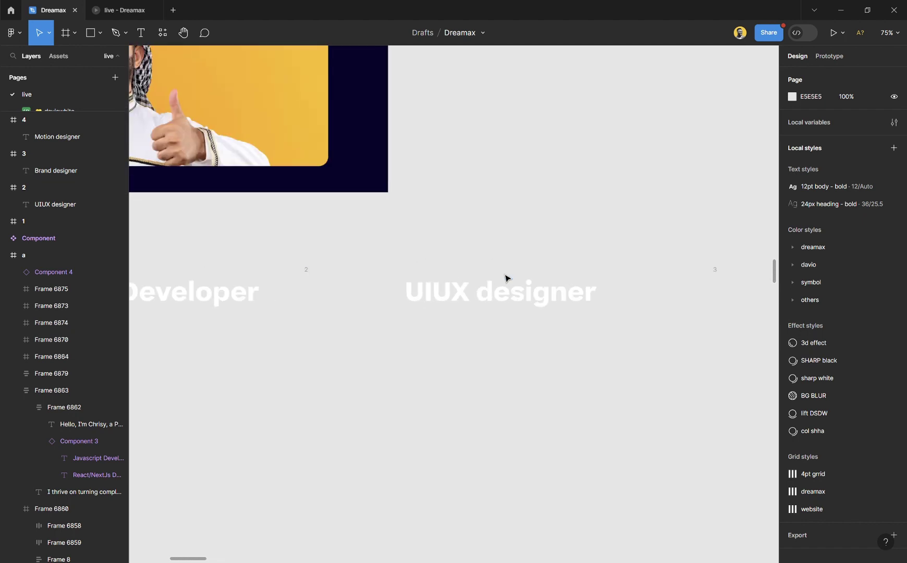
pyautogui.click(313, 279)
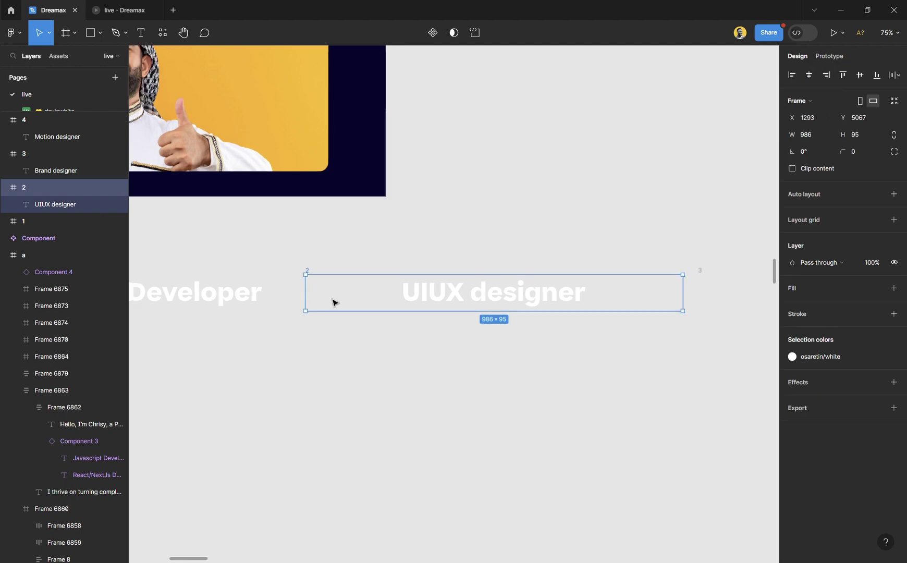
pyautogui.scroll(-1, 482, 308)
pyautogui.scroll(3, 572, 341)
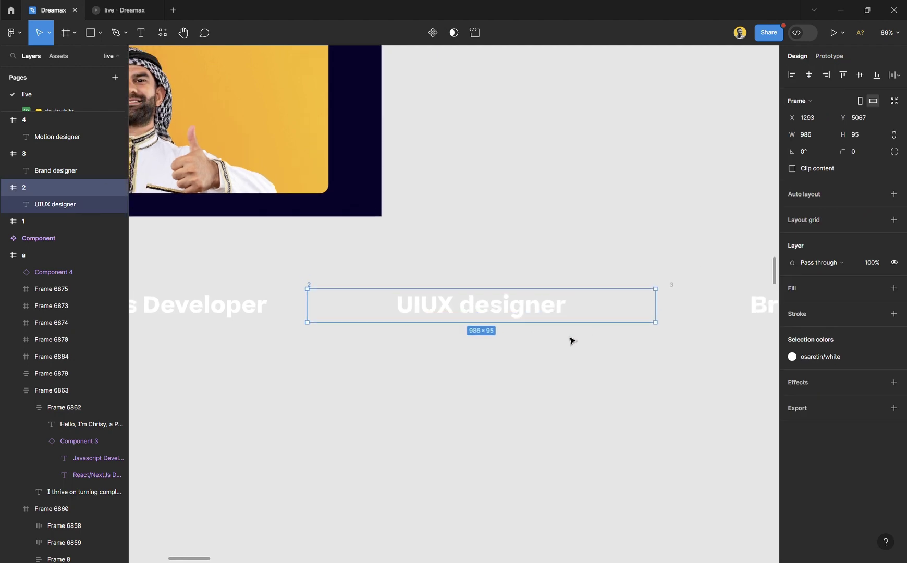
pyautogui.click(212, 88)
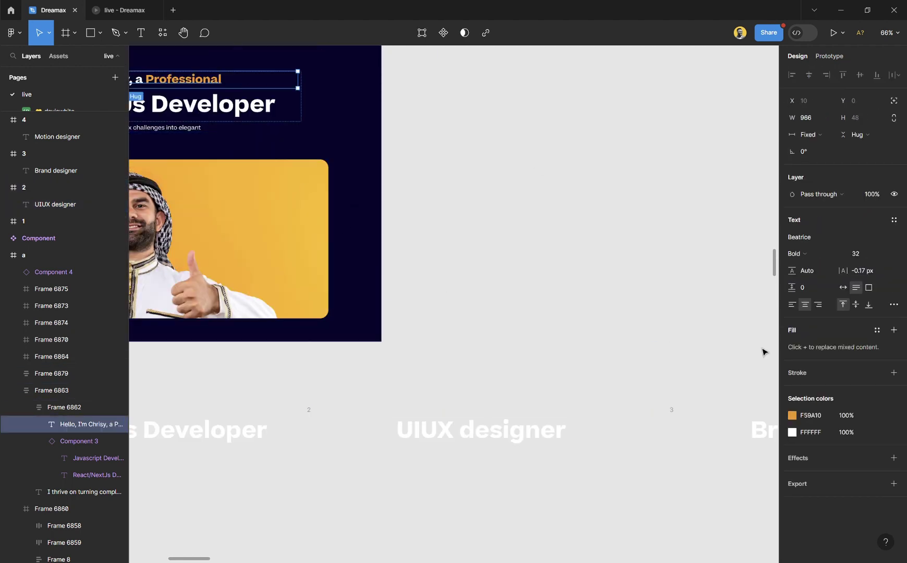
pyautogui.click(818, 416)
pyautogui.click(512, 496)
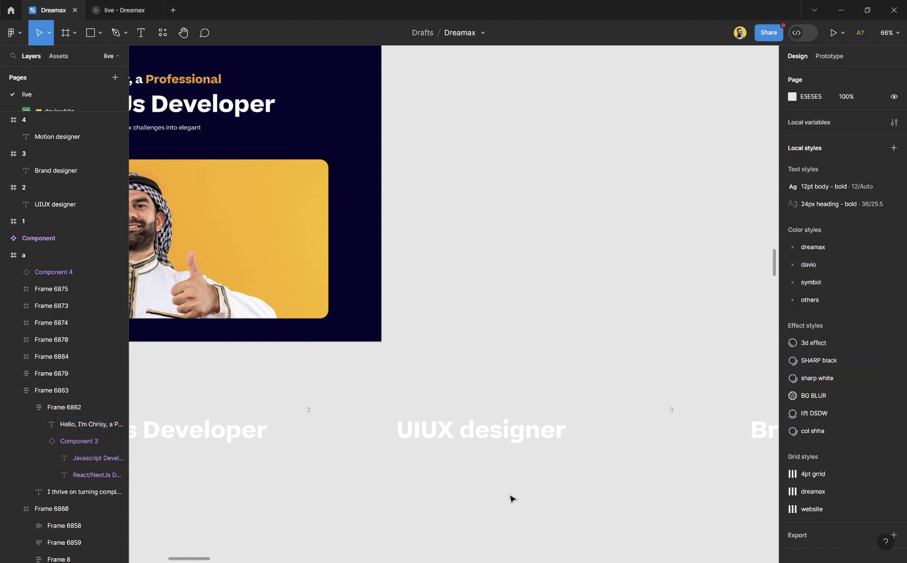
# Detach the white style from frame 2's UIUX designer title and set it to F59A10
pyautogui.click(316, 417)
pyautogui.click(894, 357)
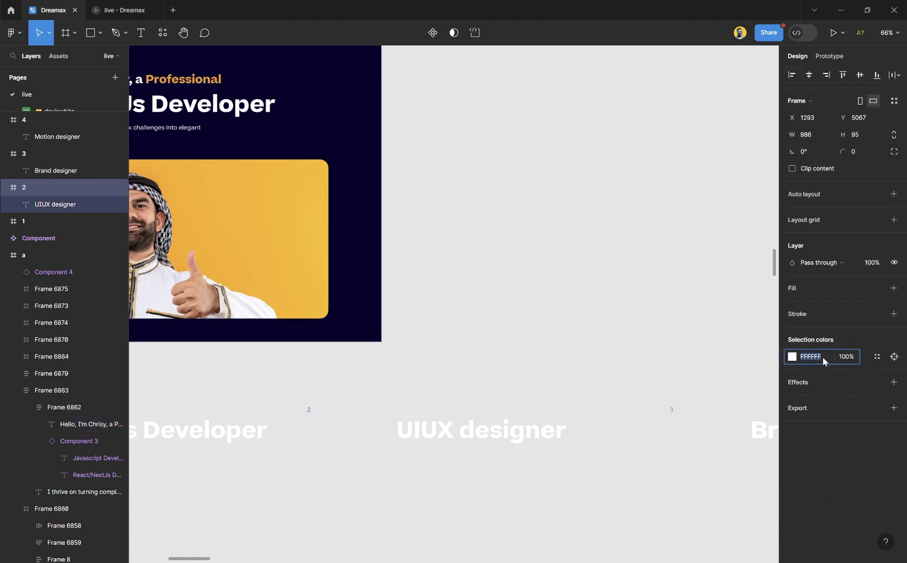
pyautogui.click(823, 357)
pyautogui.write('F59A10')
pyautogui.press('Return')
pyautogui.click(596, 429)
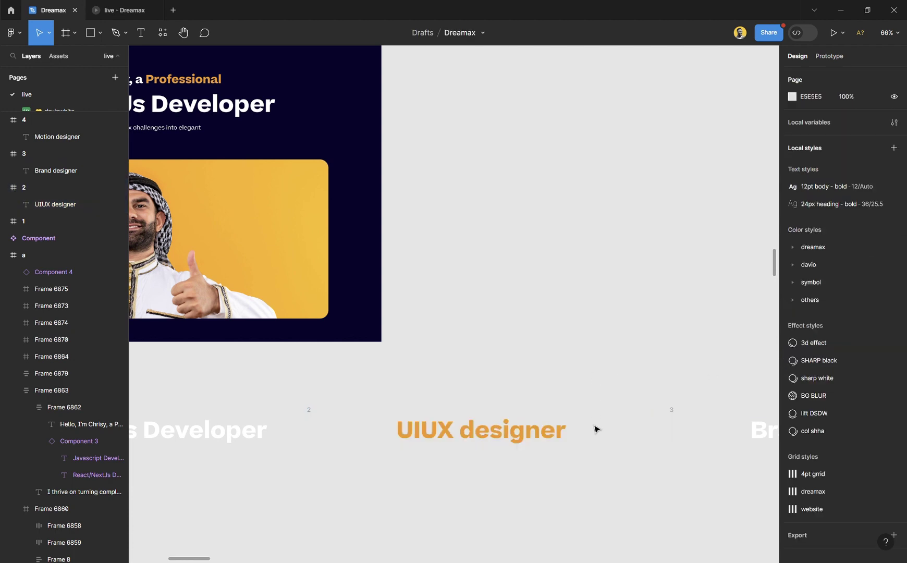
pyautogui.hscroll(5, 597, 443)
pyautogui.hscroll(3, 597, 443)
# Apply the library yellow colour style to the Brand designer title in frame 3
pyautogui.click(554, 429)
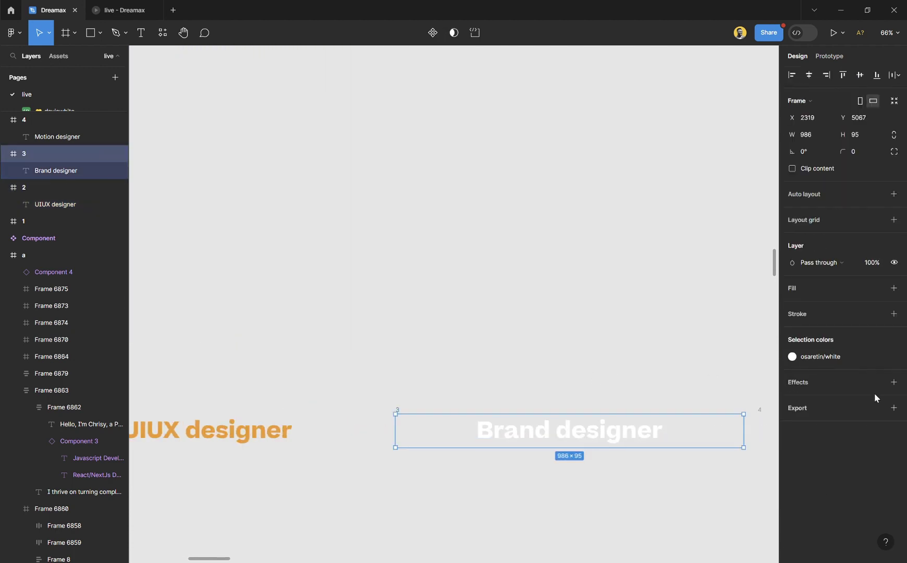
pyautogui.click(878, 357)
pyautogui.click(874, 357)
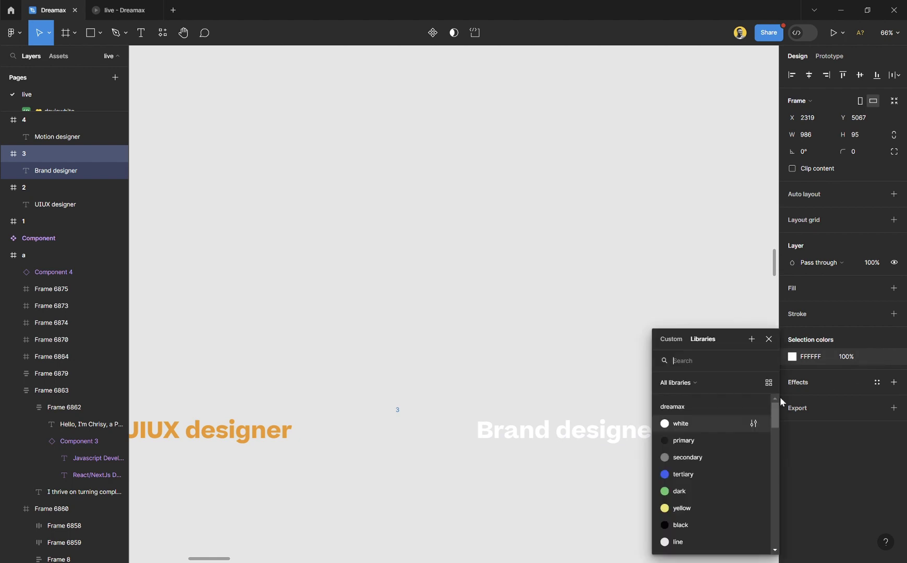
pyautogui.scroll(-2, 693, 492)
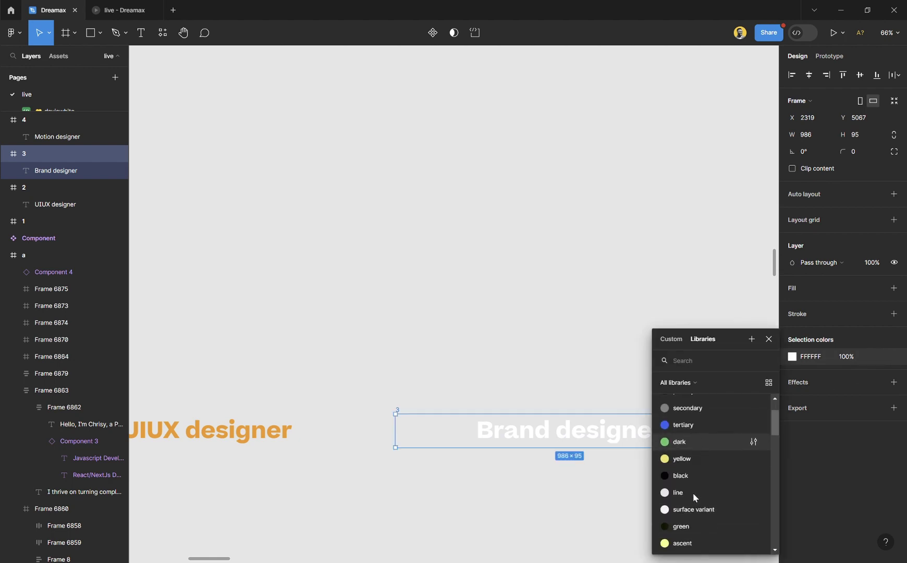
pyautogui.click(696, 455)
pyautogui.click(553, 460)
# Colour the Motion designer title purple, sampled from the Hire me button and adjusted to 4D4BB5
pyautogui.hscroll(5, 555, 459)
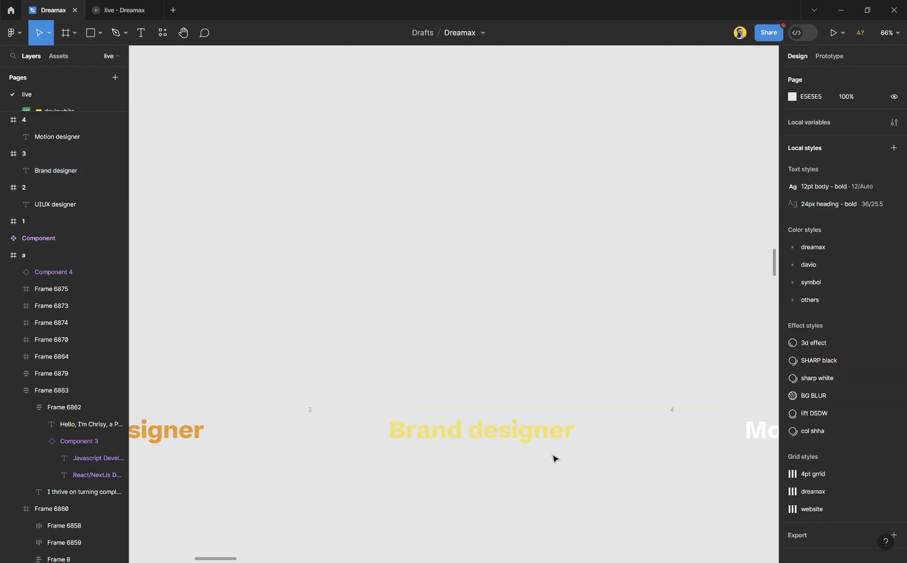
pyautogui.hscroll(3, 554, 458)
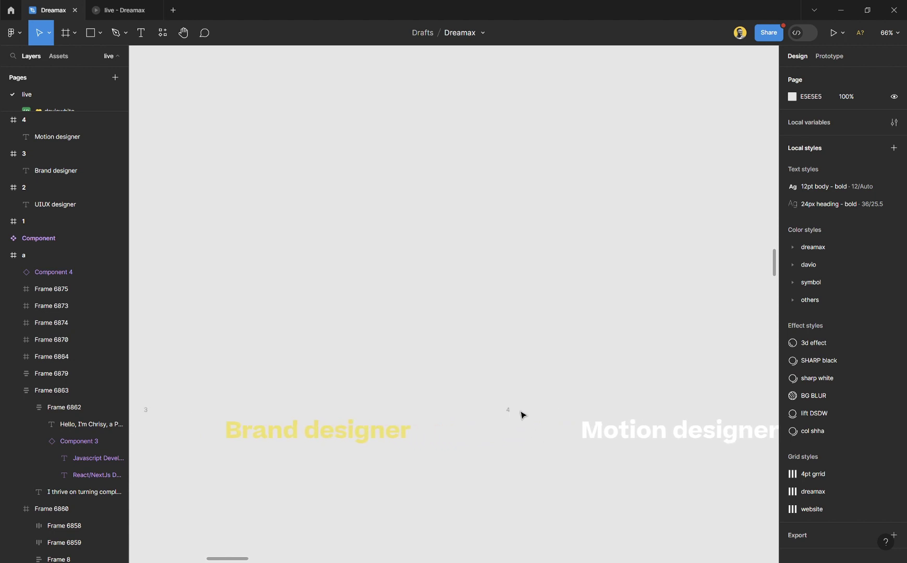
pyautogui.click(515, 417)
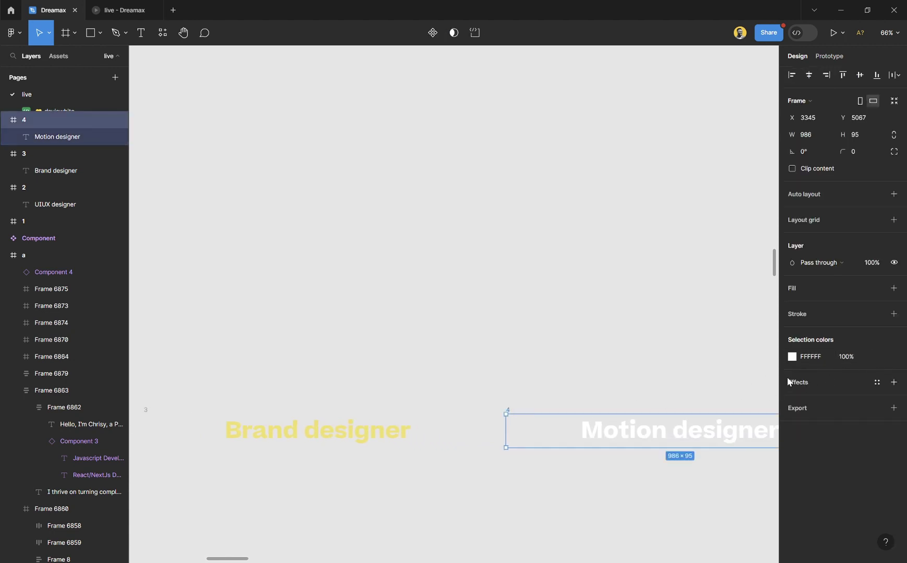
pyautogui.click(792, 357)
pyautogui.click(667, 436)
pyautogui.scroll(-3, 476, 259)
pyautogui.hscroll(-2, 462, 259)
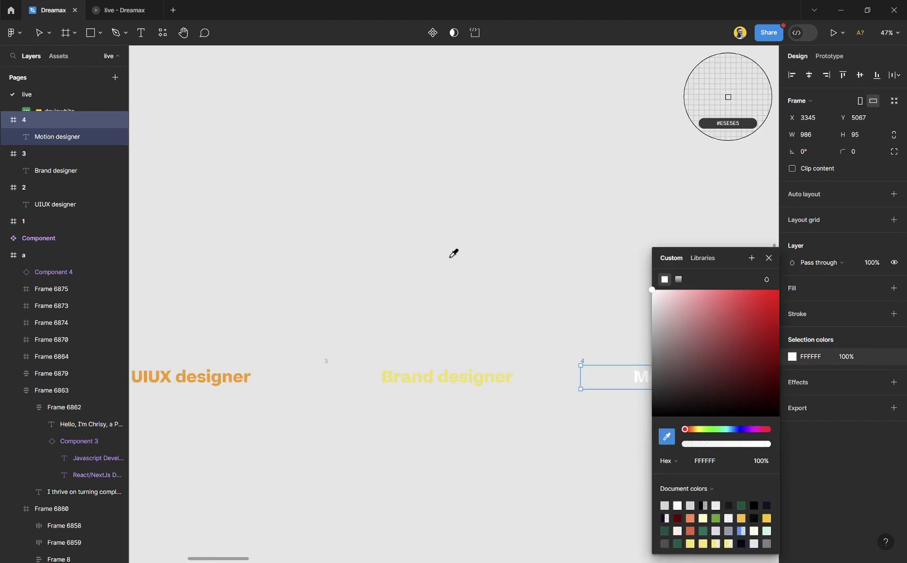
pyautogui.hscroll(-5, 454, 254)
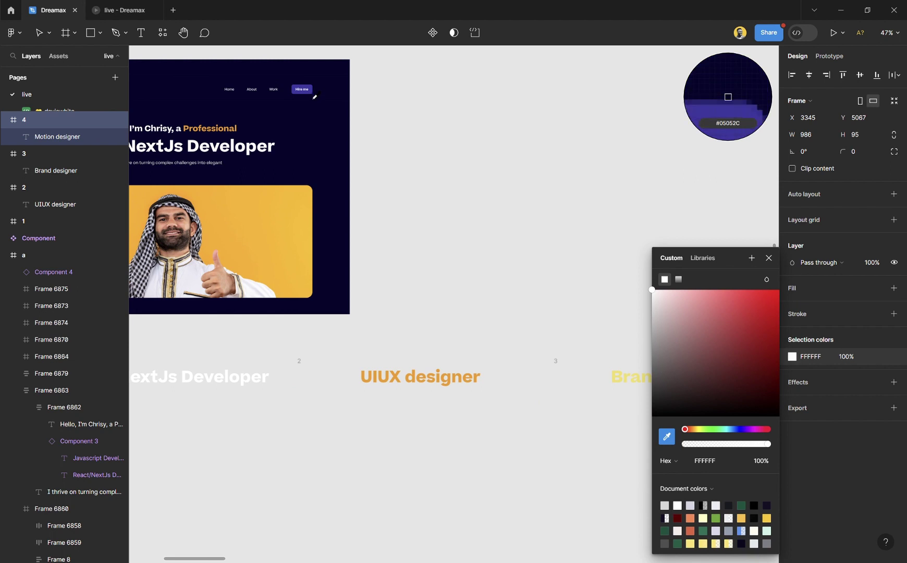
pyautogui.click(312, 92)
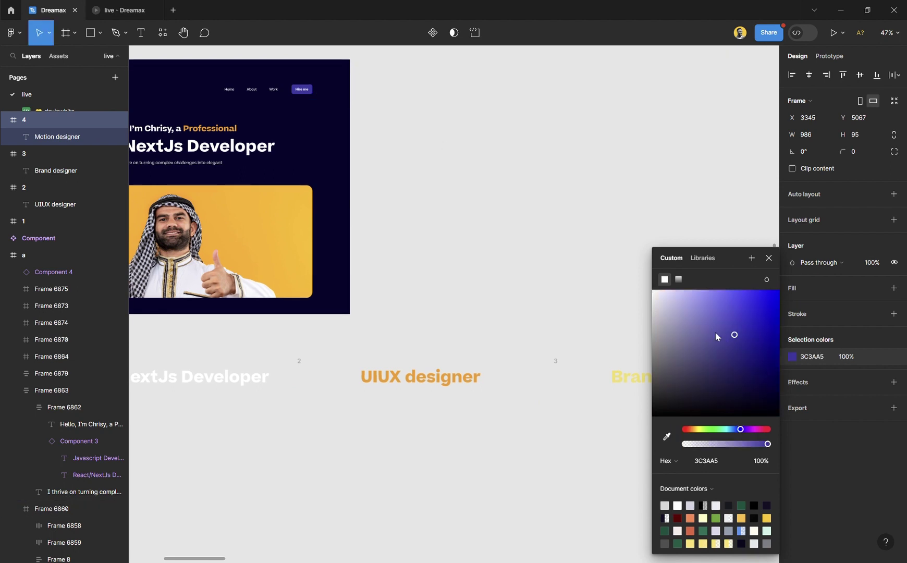
pyautogui.moveTo(735, 336); pyautogui.dragTo(728, 332)
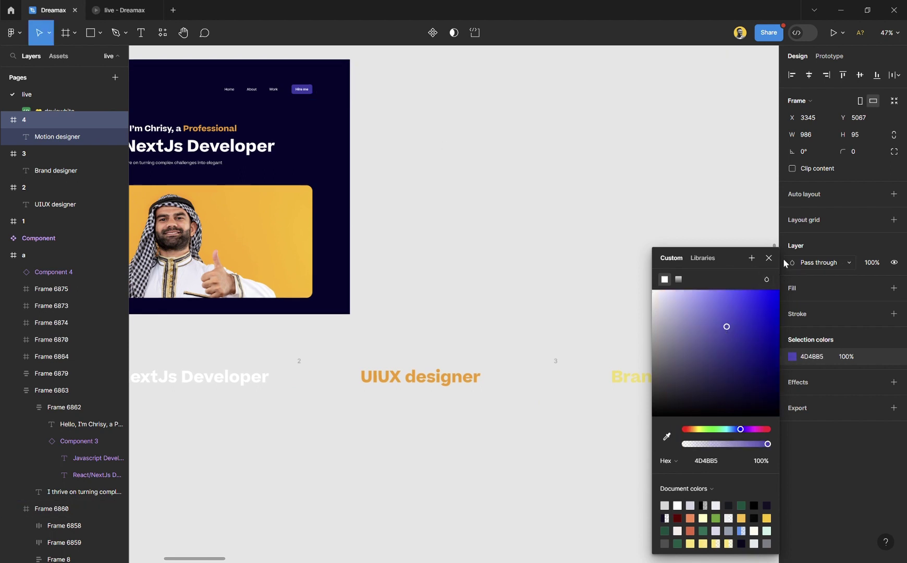
pyautogui.click(769, 258)
pyautogui.click(615, 288)
pyautogui.hscroll(5, 592, 350)
pyautogui.scroll(2, 658, 412)
pyautogui.scroll(-3, 634, 375)
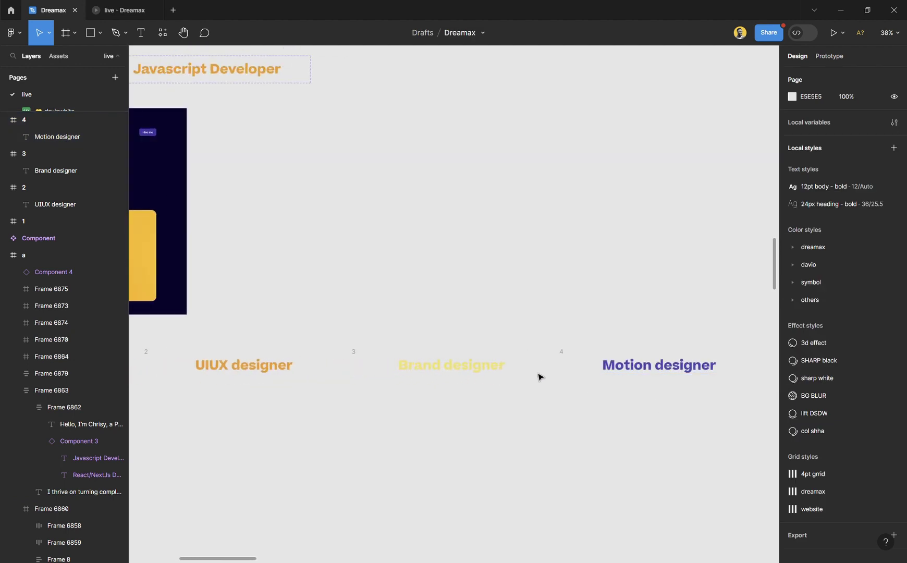
pyautogui.hscroll(-5, 551, 373)
pyautogui.scroll(1, 178, 73)
pyautogui.click(178, 81)
pyautogui.click(178, 82)
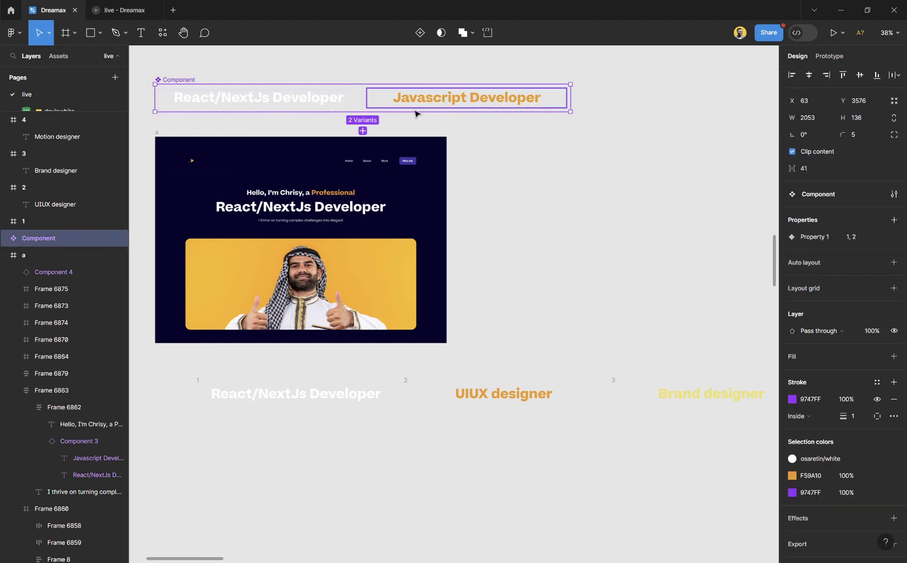
pyautogui.click(531, 203)
pyautogui.scroll(-4, 530, 202)
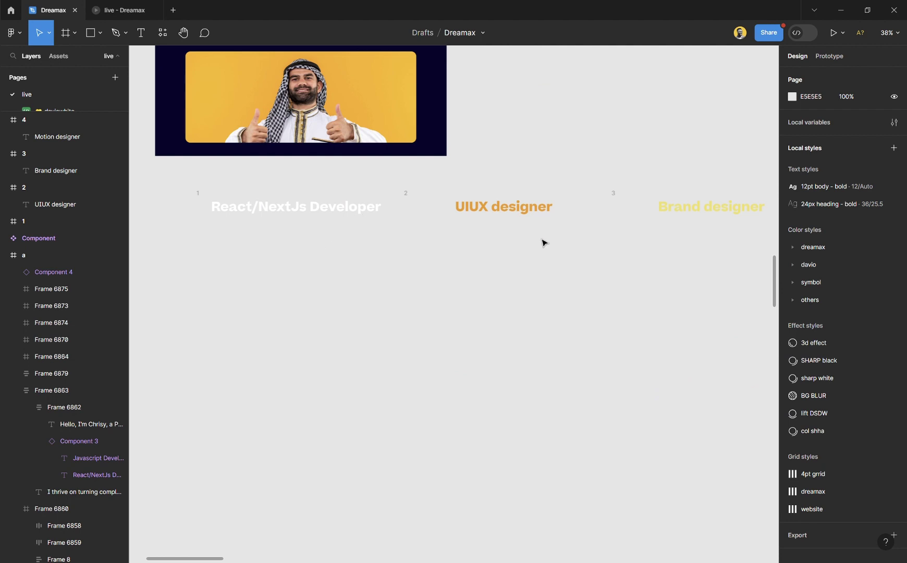
pyautogui.hscroll(-2, 230, 228)
pyautogui.scroll(3, 300, 215)
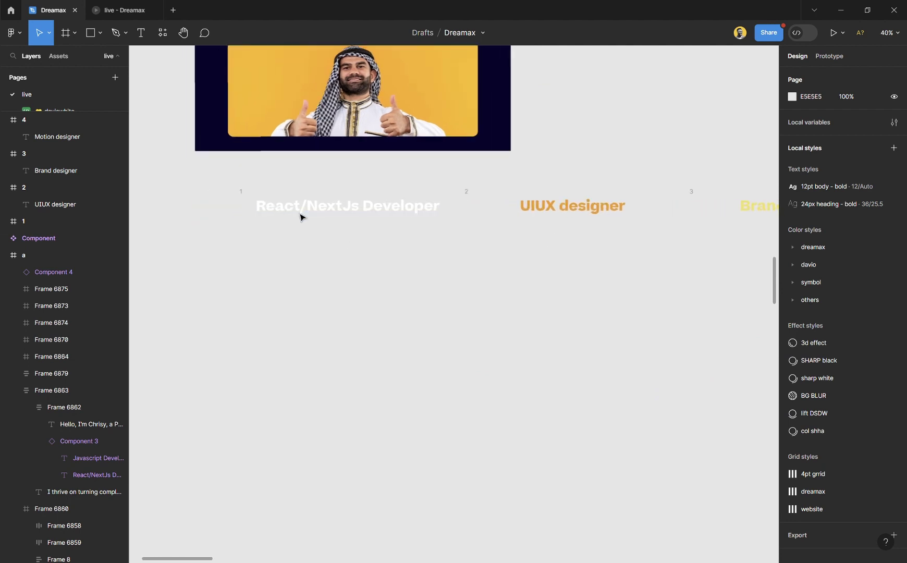
pyautogui.scroll(3, 299, 216)
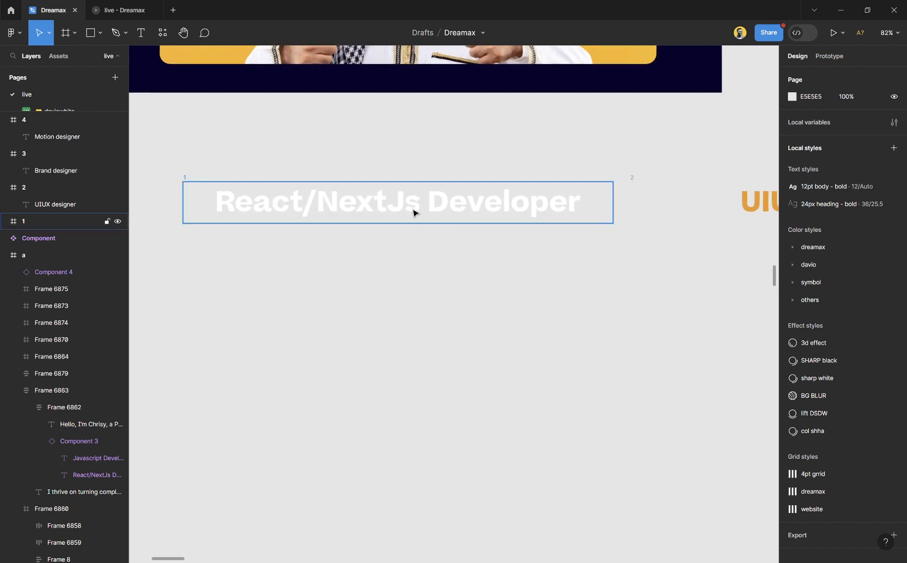
pyautogui.click(634, 184)
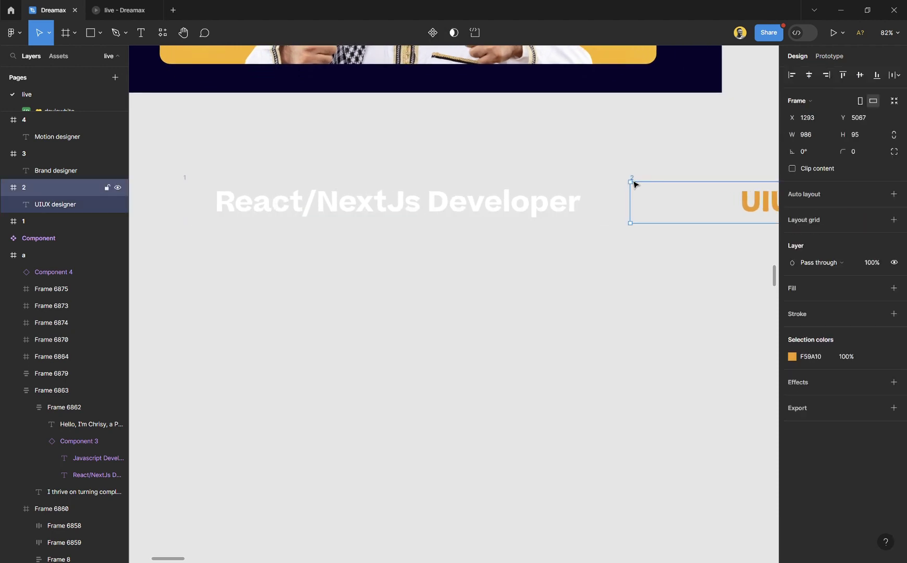
pyautogui.click(321, 206)
pyautogui.hscroll(5, 561, 218)
pyautogui.hscroll(4, 662, 213)
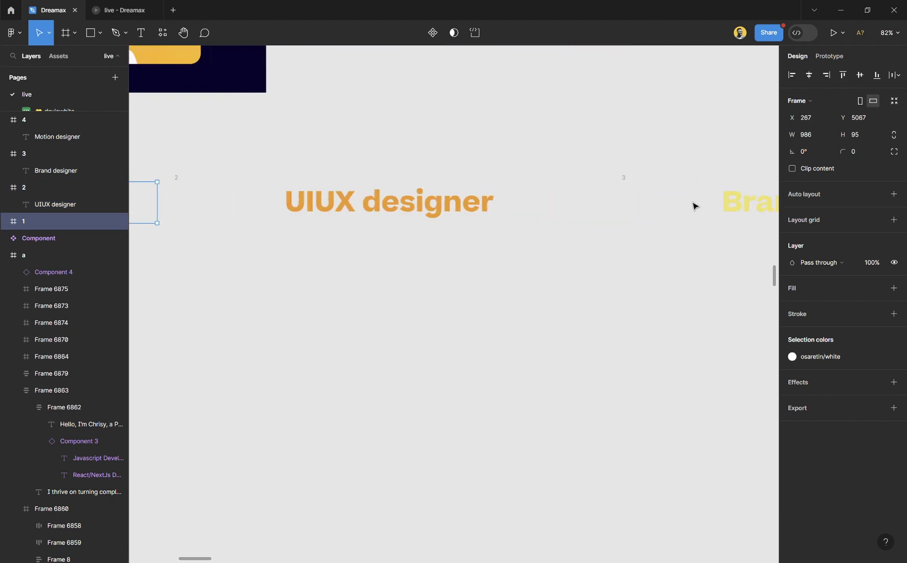
pyautogui.hscroll(-10, 263, 234)
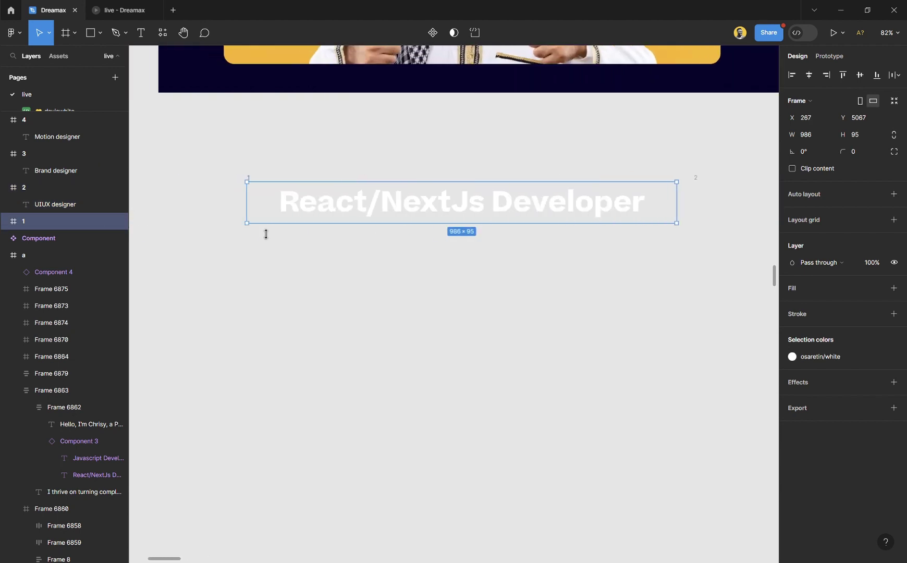
pyautogui.hscroll(1, 266, 234)
# Make frame 1 clip its content, testing by moving the React/NextJs text up, then undoing
pyautogui.hotkey('shift', '2')
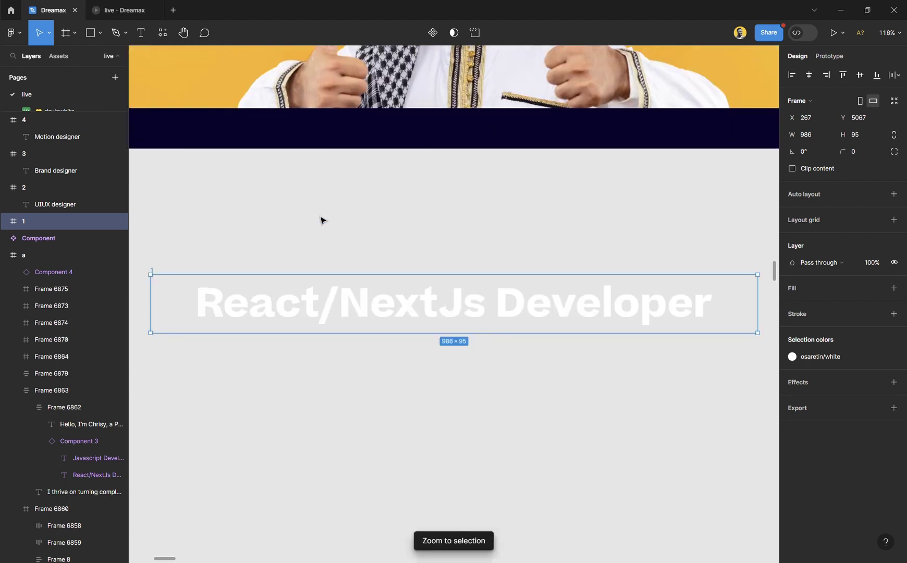
pyautogui.scroll(-1, 393, 376)
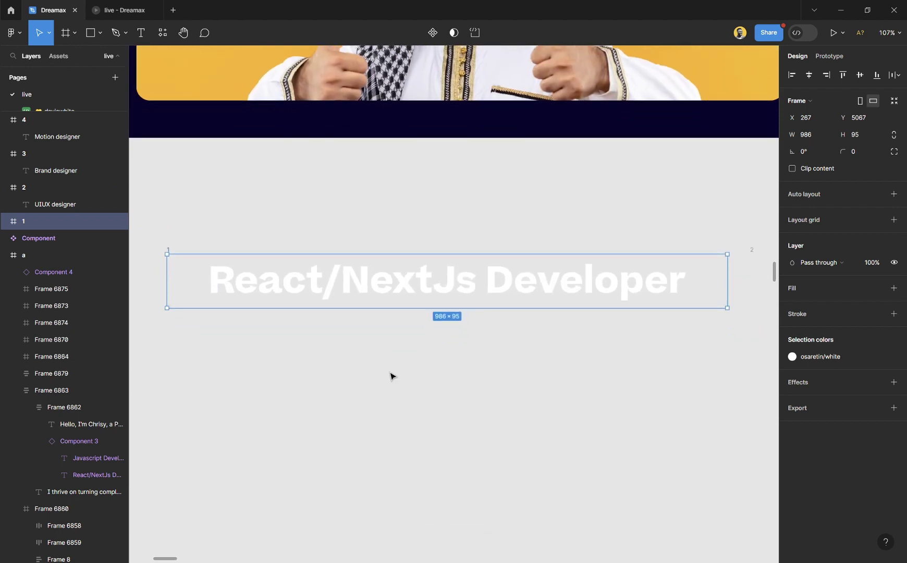
pyautogui.click(423, 295)
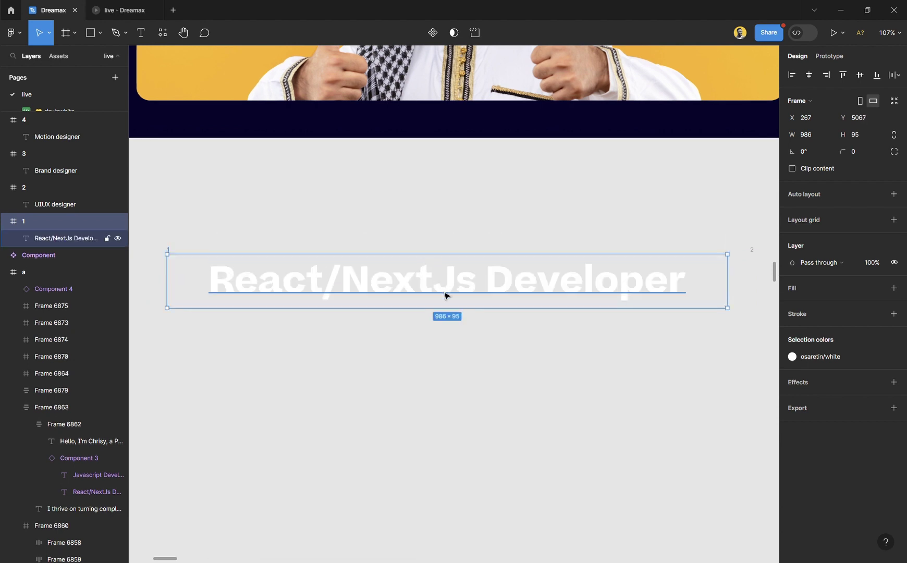
pyautogui.click(445, 296)
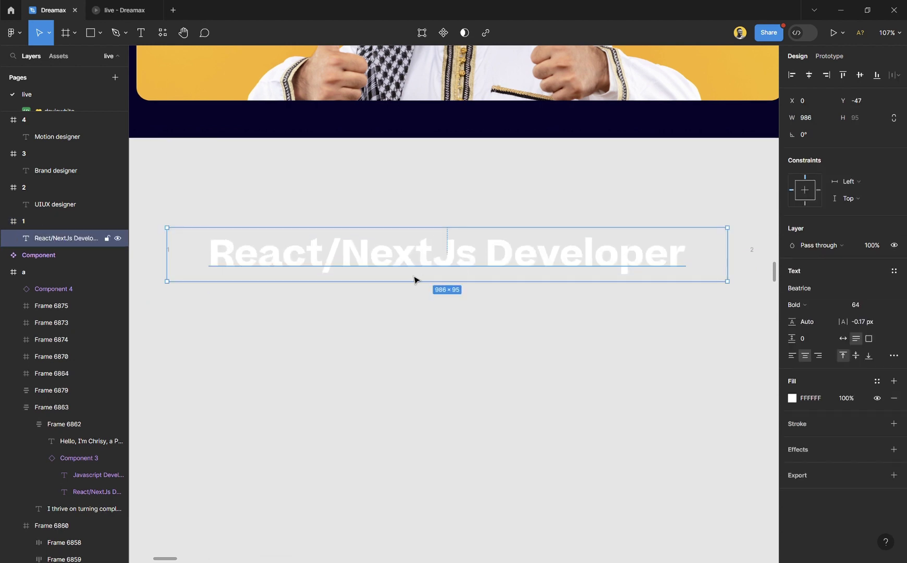
pyautogui.click(245, 231)
pyautogui.click(175, 261)
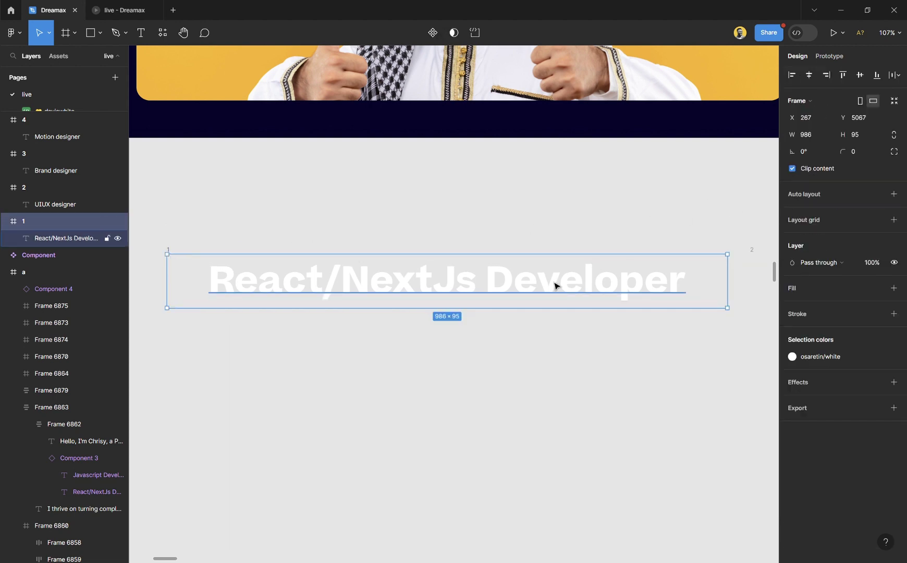
pyautogui.click(564, 295)
pyautogui.moveTo(614, 286); pyautogui.dragTo(615, 268)
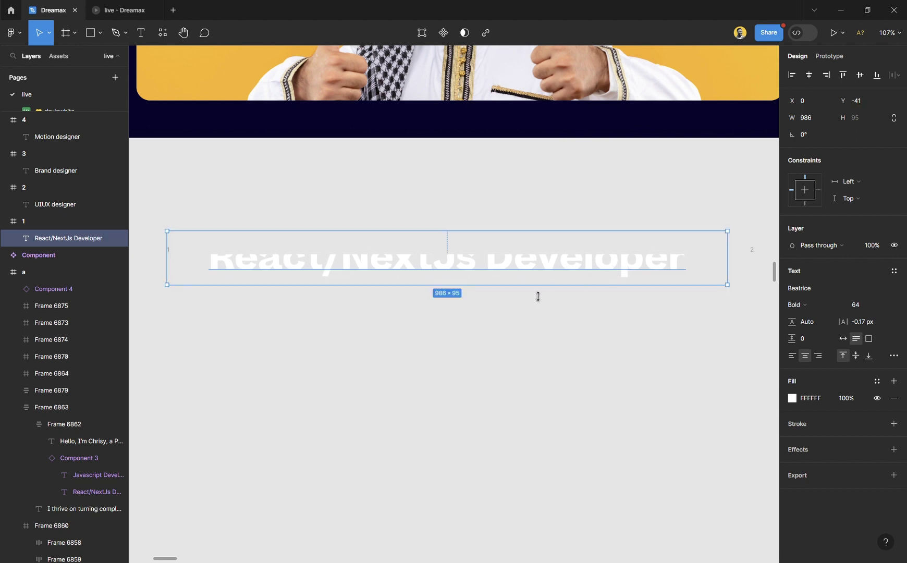
pyautogui.hotkey('ctrl', 'z')
# Select the UIUX designer text in frame 2 to copy it
pyautogui.hscroll(5, 594, 283)
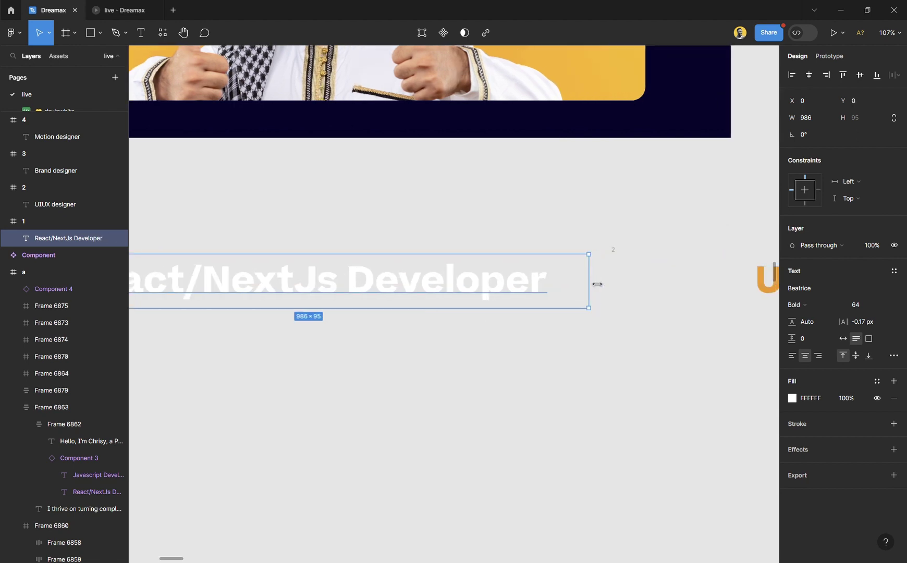
pyautogui.hscroll(3, 593, 282)
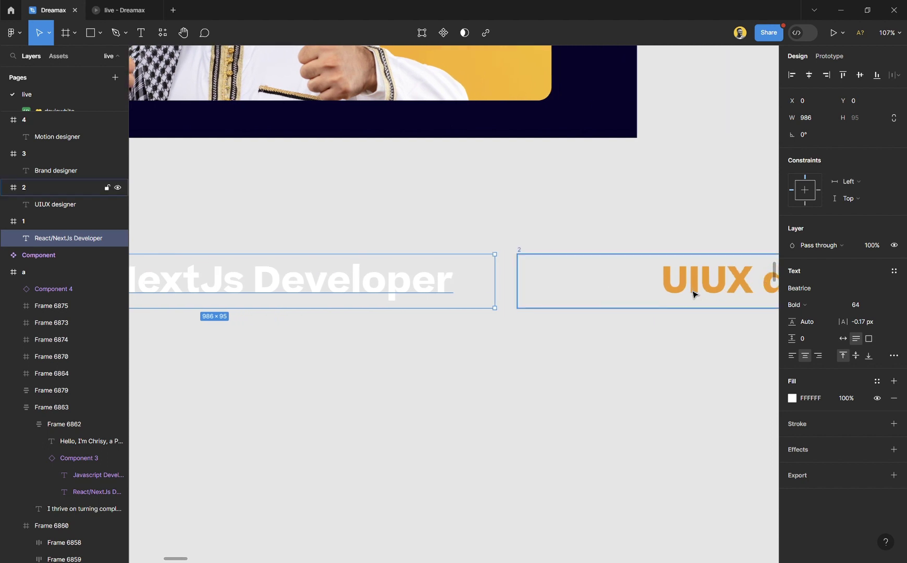
pyautogui.hscroll(1, 666, 305)
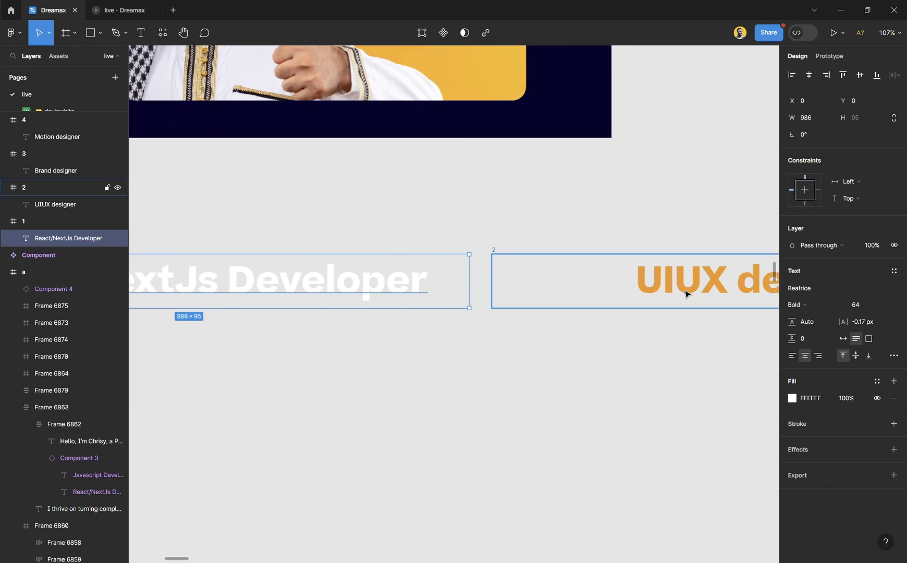
pyautogui.click(700, 284)
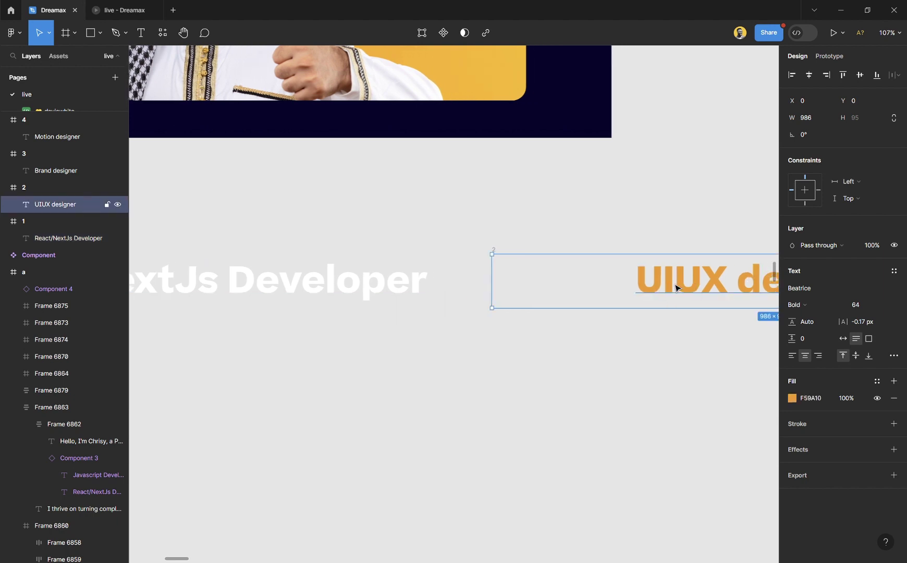
pyautogui.click(700, 387)
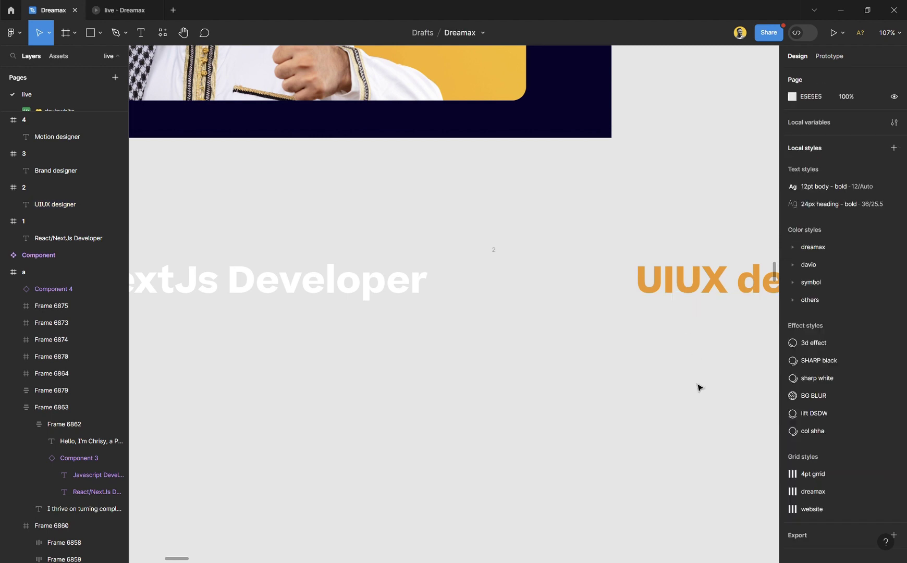
# Paste the orange UIUX designer copy into frame 1 and nudge it down out of view
pyautogui.hscroll(-5, 324, 250)
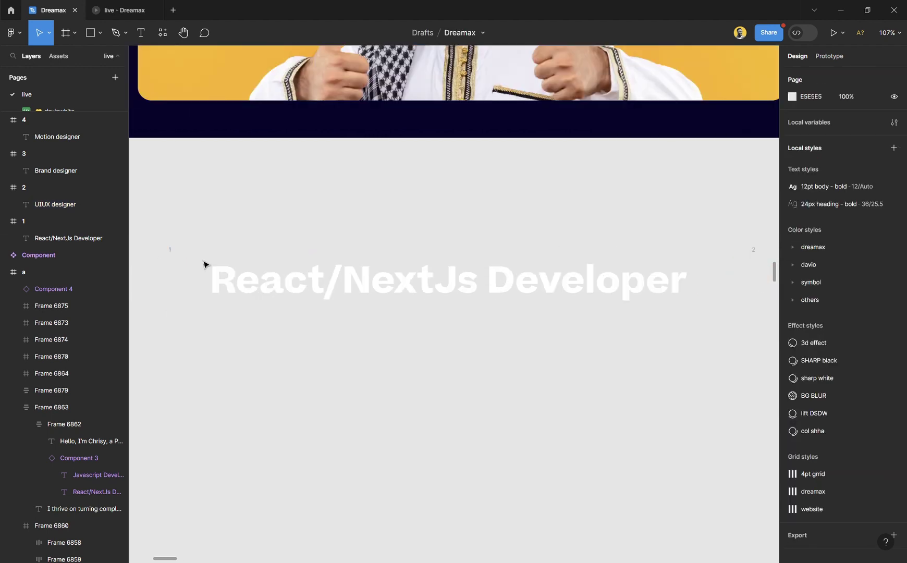
pyautogui.click(174, 256)
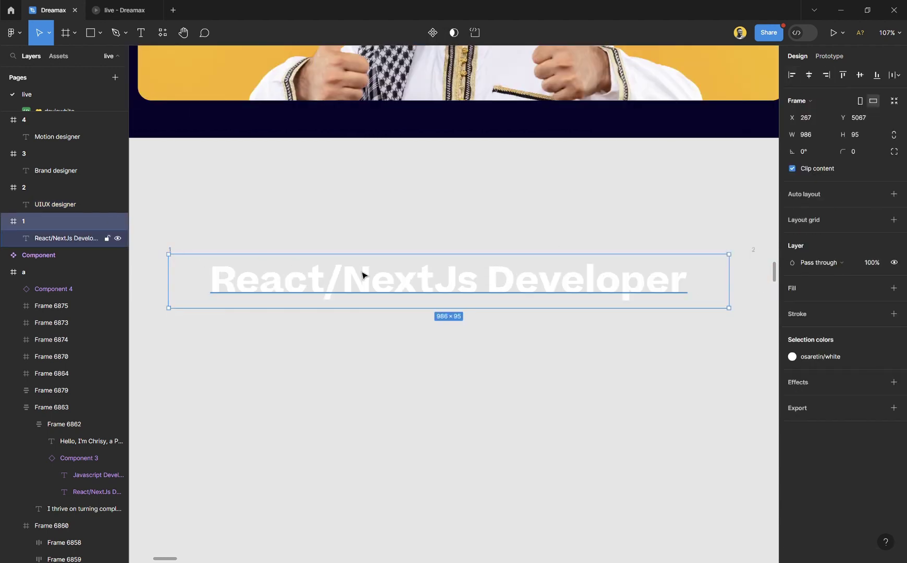
pyautogui.hotkey('ctrl', 'v')
pyautogui.press('Down')
pyautogui.press('Down')
pyautogui.press('Down')
pyautogui.press('Down')
pyautogui.press('Down')
pyautogui.press('Down')
pyautogui.press('Down')
pyautogui.press('Down')
pyautogui.press('Down')
pyautogui.press('Down')
pyautogui.press('Down')
pyautogui.press('Down')
pyautogui.press('Down')
pyautogui.press('Down')
pyautogui.press('Down')
pyautogui.press('Down')
pyautogui.press('Down')
pyautogui.press('Down')
pyautogui.press('Down')
pyautogui.press('Down')
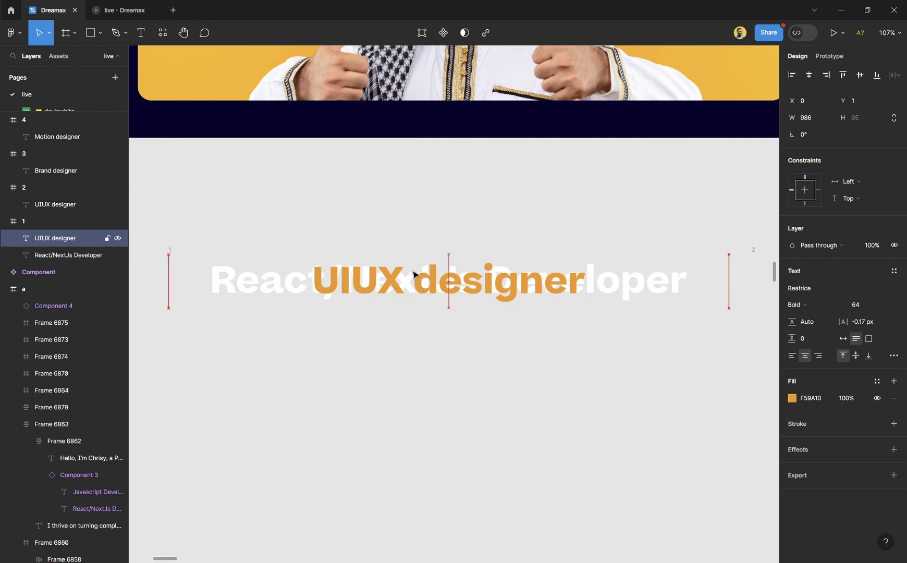
pyautogui.press('Down')
pyautogui.press('Down')
pyautogui.press('Down')
pyautogui.press('Down')
pyautogui.press('Down')
pyautogui.press('Down')
pyautogui.press('Down')
pyautogui.press('Down')
pyautogui.press('Down')
pyautogui.press('Down')
pyautogui.press('Down')
pyautogui.press('Down')
pyautogui.press('Down')
pyautogui.press('Down')
pyautogui.press('Down')
pyautogui.press('Down')
pyautogui.press('Down')
pyautogui.press('Down')
pyautogui.press('Down')
pyautogui.press('Down')
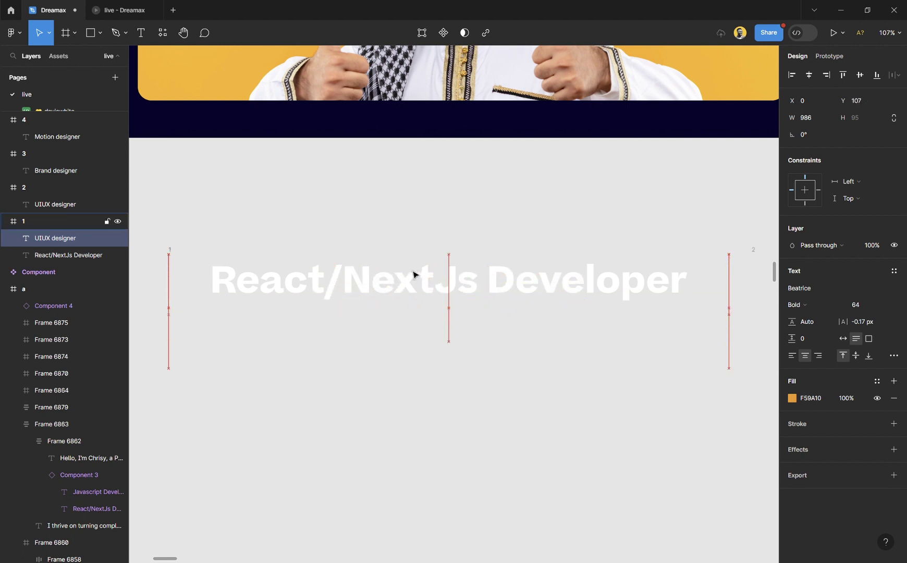
pyautogui.click(330, 208)
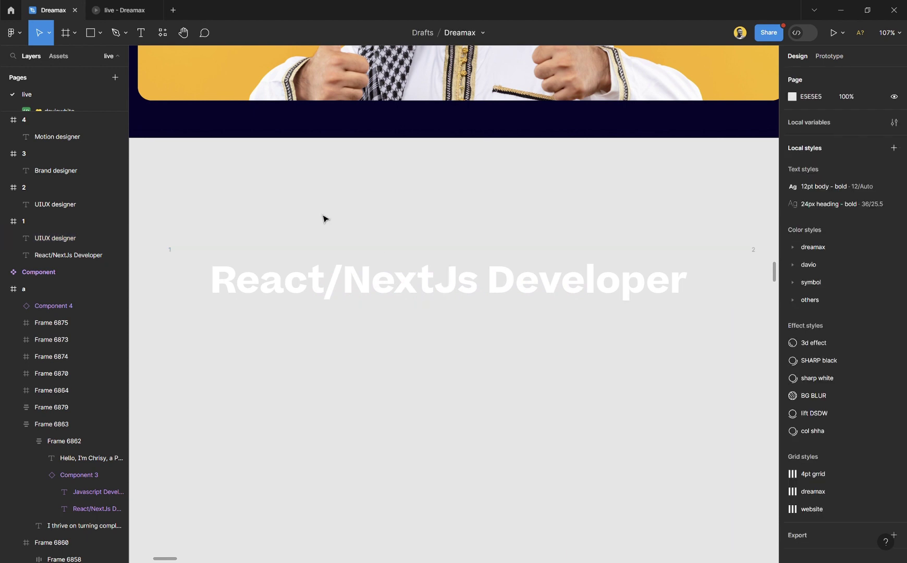
pyautogui.hscroll(10, 374, 269)
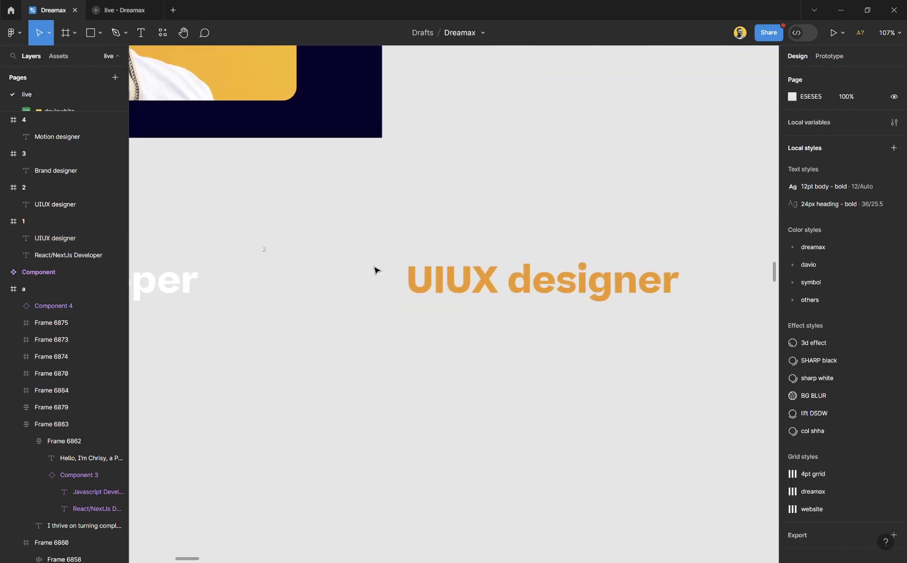
pyautogui.hscroll(10, 376, 270)
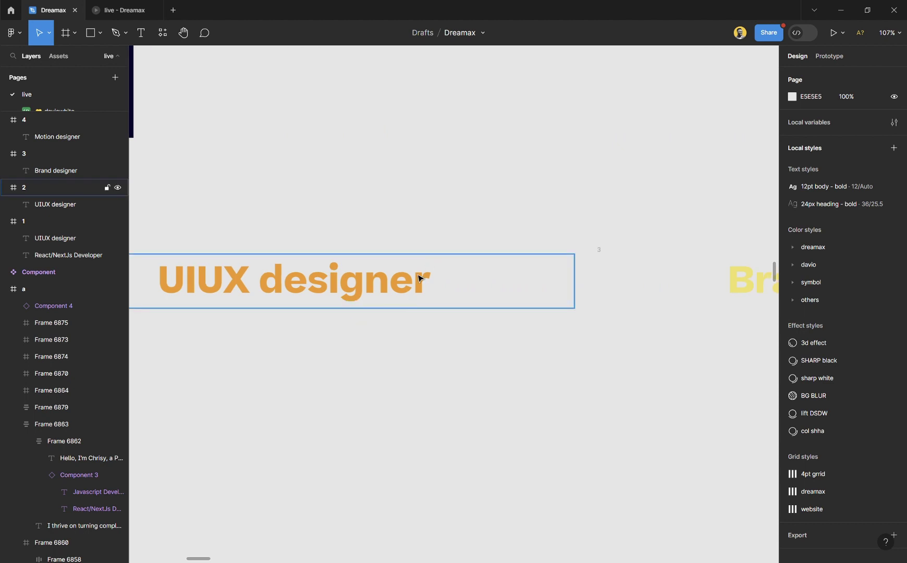
pyautogui.hscroll(3, 420, 277)
# Paste a Brand designer copy into frame 2 and nudge it down below UIUX designer
pyautogui.click(740, 287)
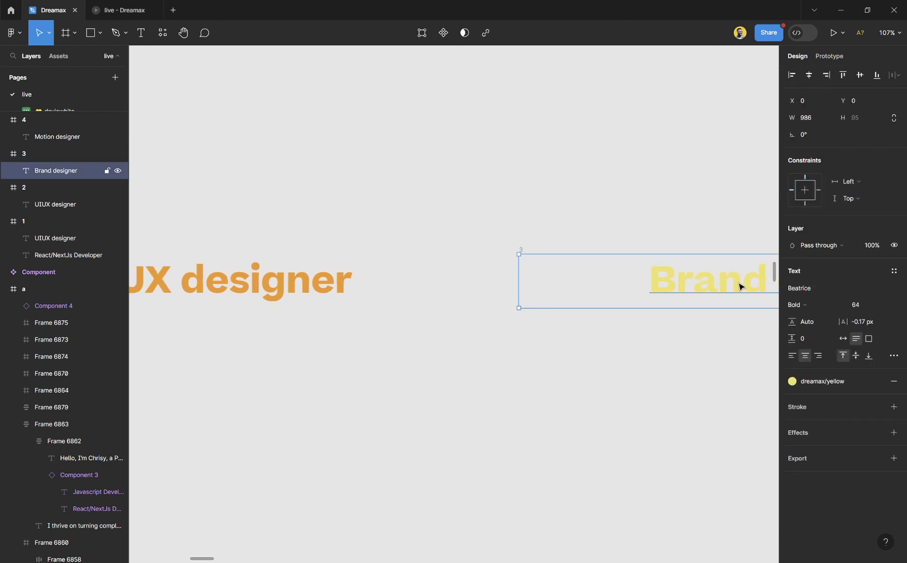
pyautogui.hscroll(-10, 373, 253)
pyautogui.click(264, 254)
pyautogui.hotkey('ctrl', 'v')
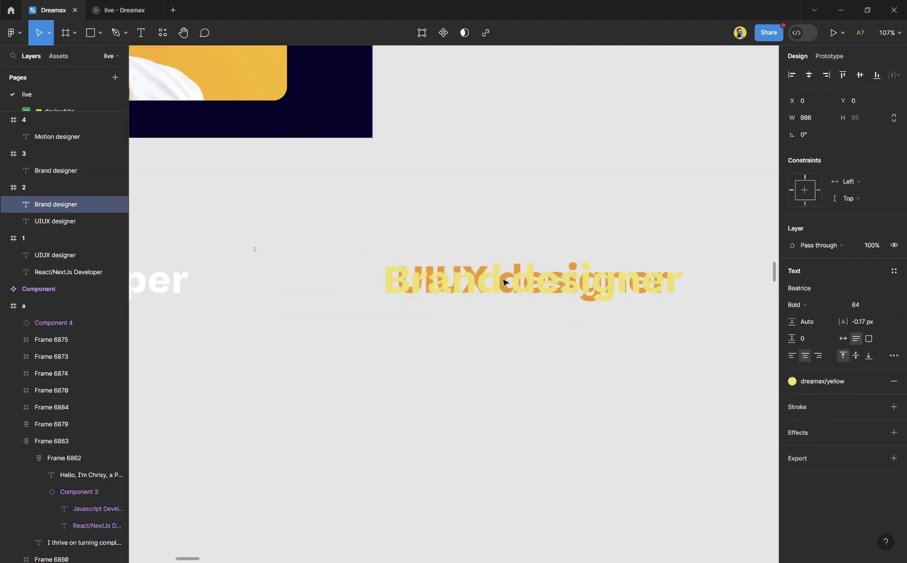
pyautogui.press('Down')
pyautogui.press('Down')
pyautogui.press('Down')
pyautogui.press('Down')
pyautogui.press('Down')
pyautogui.press('Down')
pyautogui.press('Down')
pyautogui.press('Down')
pyautogui.press('Down')
pyautogui.press('Down')
pyautogui.press('Down')
pyautogui.press('Down')
pyautogui.press('Down')
pyautogui.press('Down')
pyautogui.press('Down')
pyautogui.press('Down')
pyautogui.press('Down')
pyautogui.press('Down')
pyautogui.press('Down')
pyautogui.press('Down')
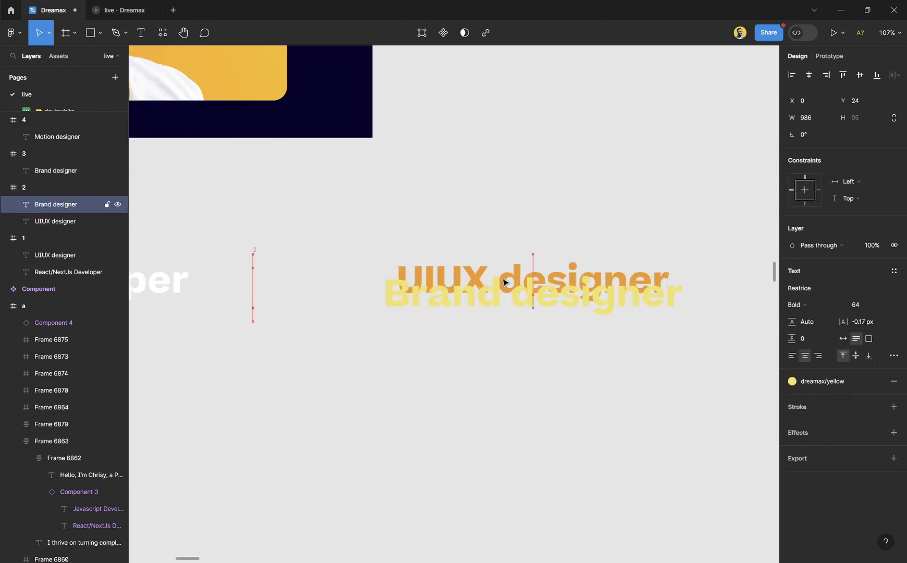
pyautogui.press('Down')
pyautogui.press('Down')
pyautogui.press('Down')
pyautogui.press('Down')
pyautogui.press('Down')
pyautogui.press('Down')
pyautogui.press('Down')
pyautogui.press('Down')
pyautogui.press('Down')
pyautogui.press('Down')
pyautogui.press('Down')
pyautogui.press('Down')
pyautogui.press('Down')
pyautogui.press('Down')
pyautogui.press('Down')
pyautogui.press('Down')
pyautogui.press('Down')
pyautogui.press('Down')
pyautogui.press('Down')
pyautogui.press('Down')
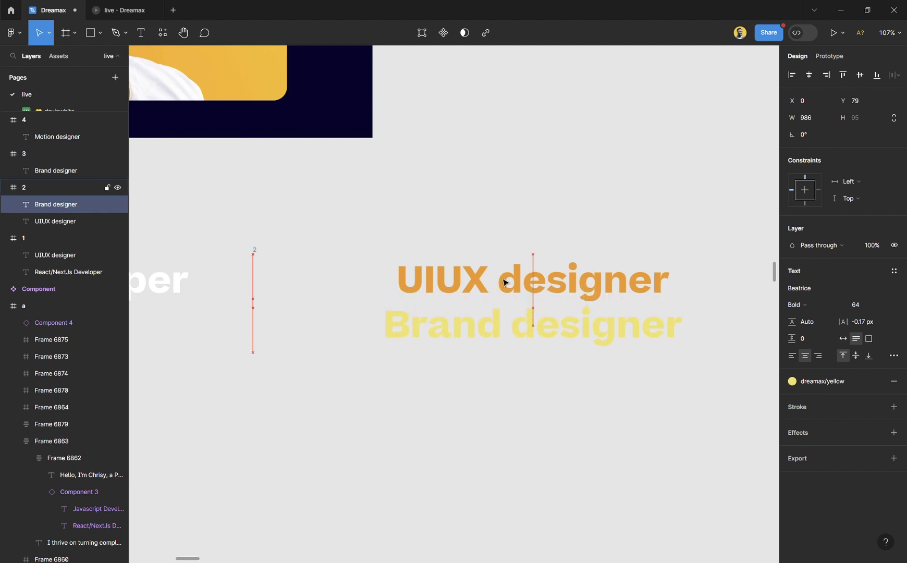
pyautogui.press('Down')
pyautogui.press('Down')
pyautogui.press('Down')
pyautogui.press('Down')
pyautogui.press('Down')
pyautogui.press('Down')
pyautogui.press('Down')
pyautogui.press('Down')
pyautogui.press('Down')
pyautogui.press('Down')
pyautogui.press('Down')
pyautogui.press('Down')
pyautogui.press('Down')
pyautogui.press('Down')
pyautogui.press('Down')
pyautogui.press('Down')
pyautogui.press('Down')
pyautogui.press('Down')
pyautogui.press('Down')
pyautogui.press('Down')
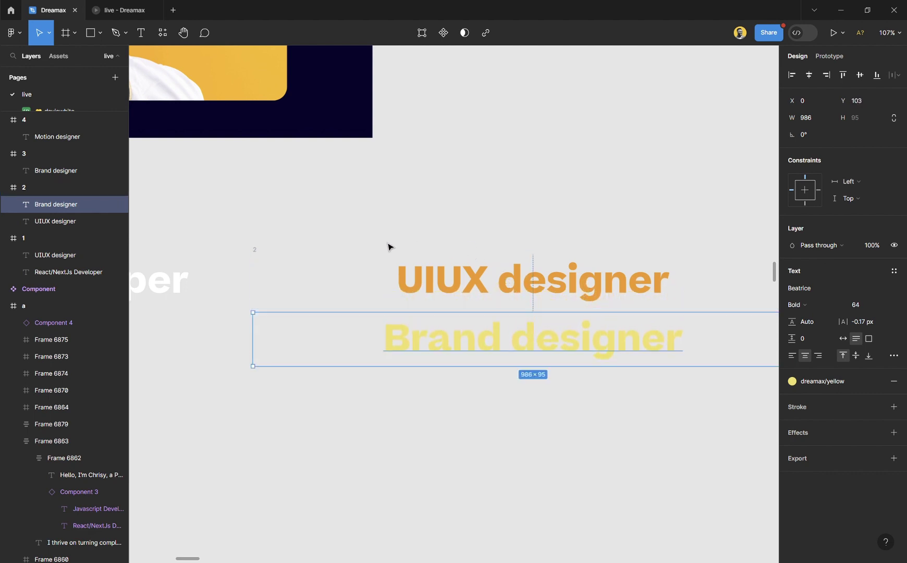
# Turn on Clip content for frames 2, 3 and 4
pyautogui.click(256, 252)
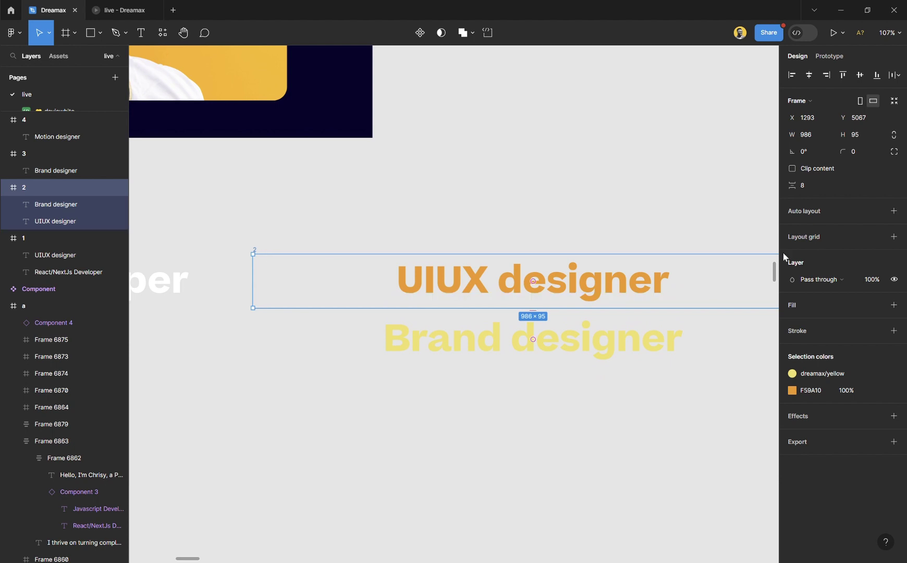
pyautogui.click(812, 172)
pyautogui.click(483, 250)
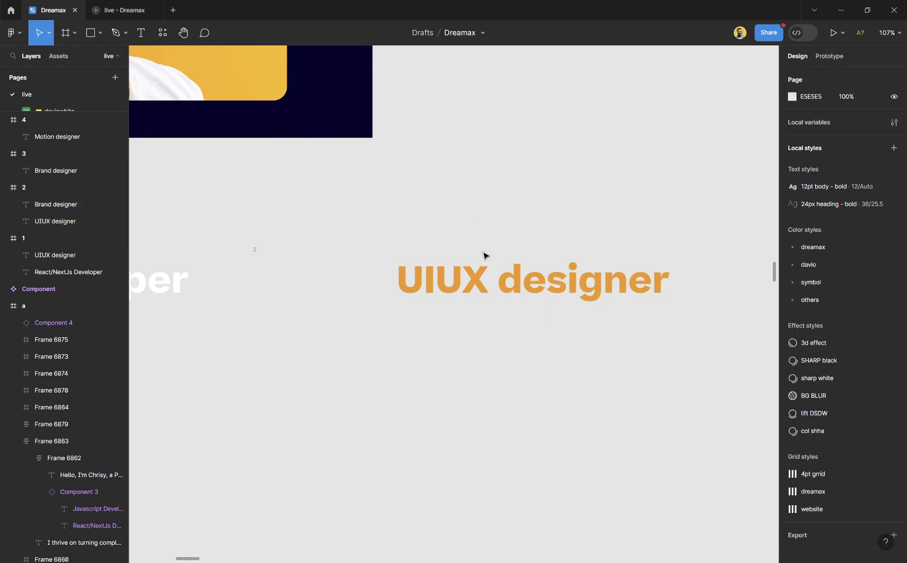
pyautogui.hscroll(6, 493, 276)
pyautogui.click(521, 254)
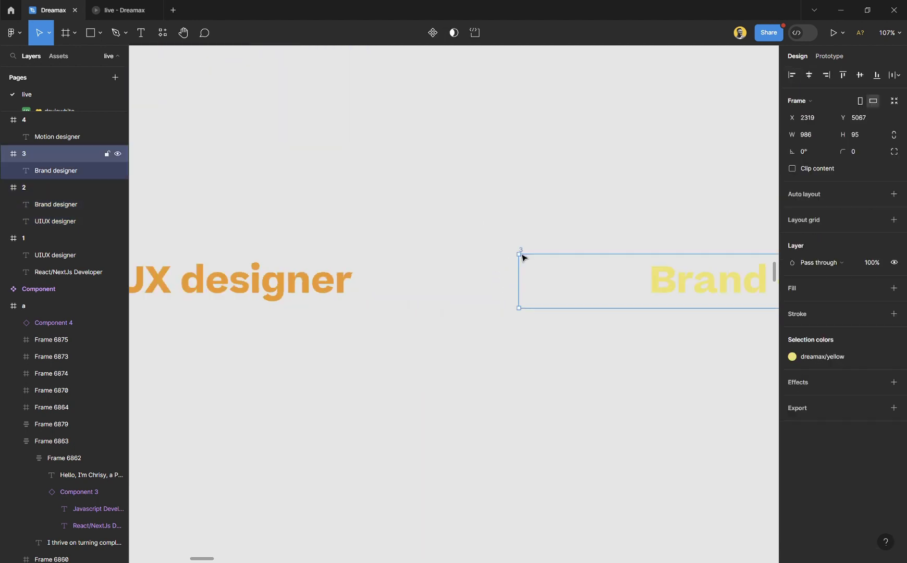
pyautogui.click(812, 172)
pyautogui.hscroll(11, 565, 266)
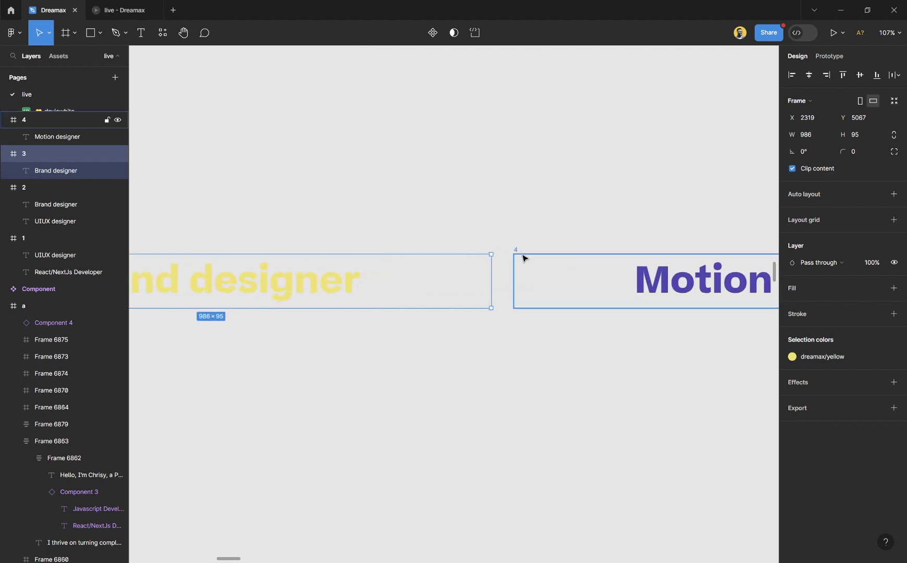
pyautogui.click(524, 258)
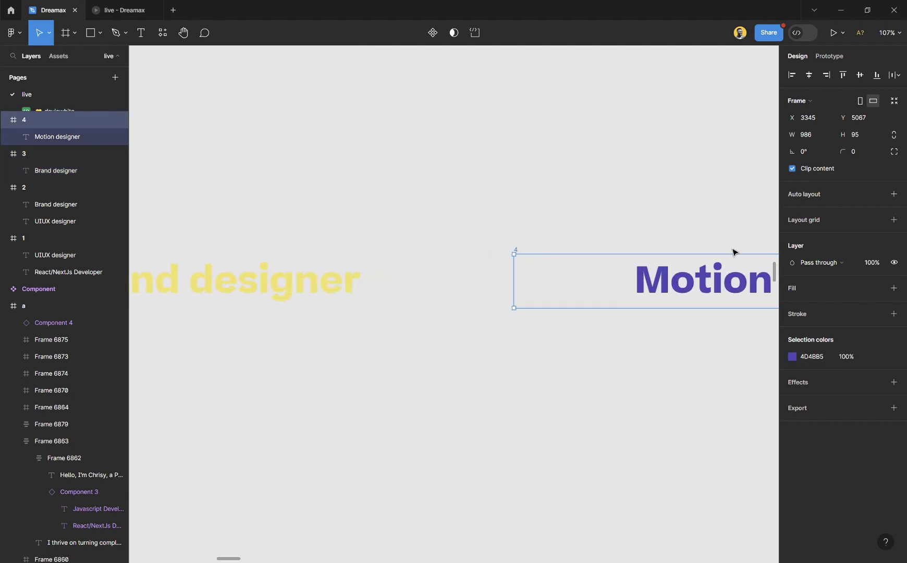
pyautogui.click(718, 291)
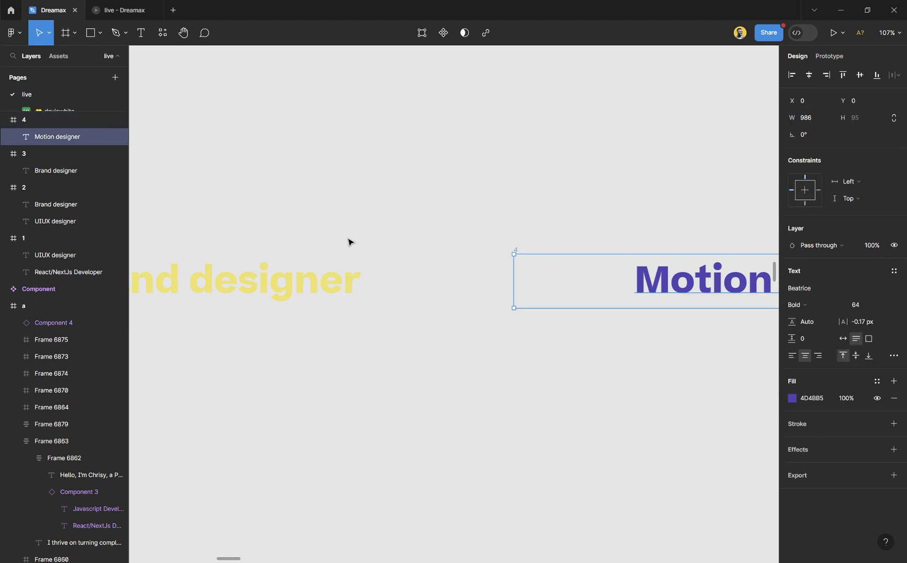
pyautogui.hscroll(-6, 458, 240)
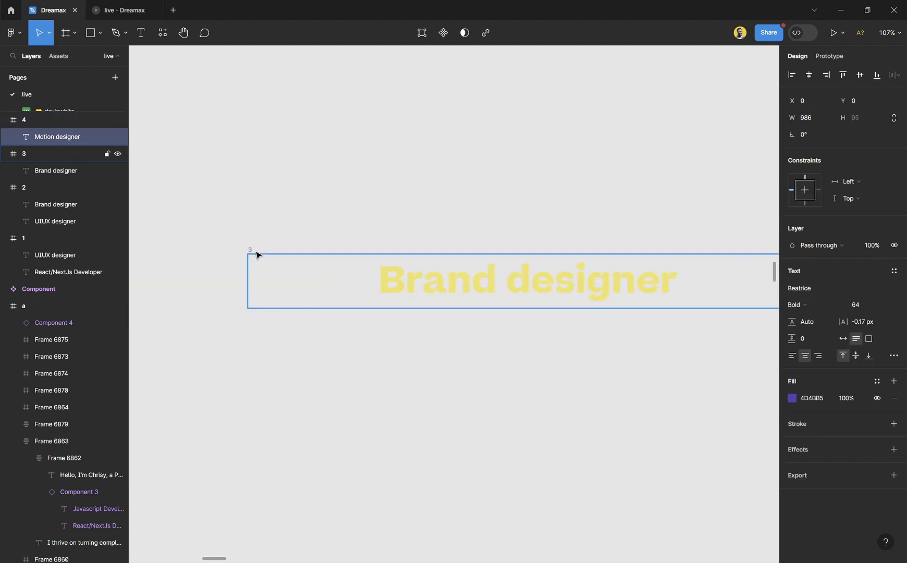
# Paste the Motion designer title into frame 3 and nudge it below Brand designer to Y 98
pyautogui.click(255, 254)
pyautogui.hotkey('ctrl', 'v')
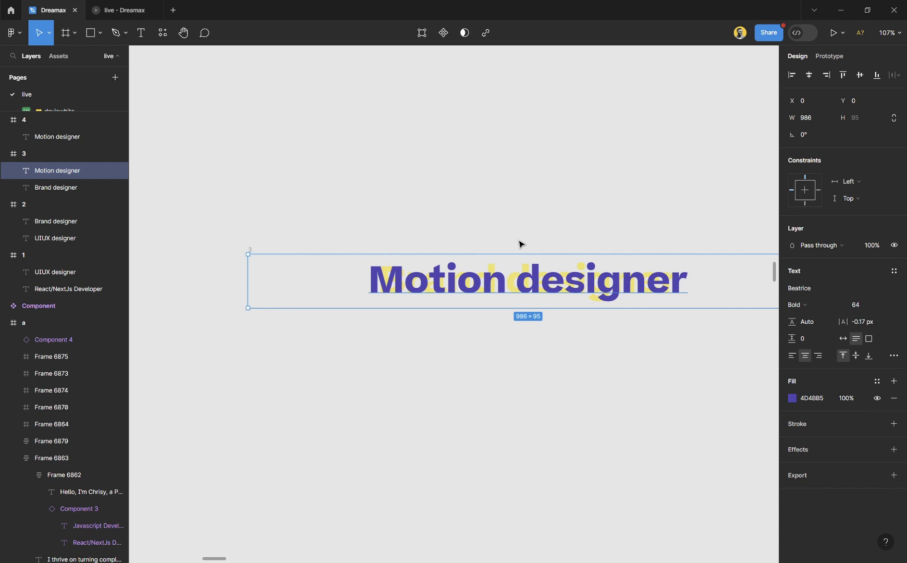
pyautogui.press('Down')
pyautogui.press('Down')
pyautogui.press('Down')
pyautogui.press('Down')
pyautogui.press('Down')
pyautogui.press('Down')
pyautogui.press('Down')
pyautogui.press('Down')
pyautogui.press('Down')
pyautogui.press('Down')
pyautogui.press('Down')
pyautogui.press('Down')
pyautogui.press('Down')
pyautogui.press('Down')
pyautogui.press('Down')
pyautogui.press('Down')
pyautogui.press('Down')
pyautogui.press('Down')
pyautogui.press('Down')
pyautogui.press('Down')
pyautogui.press('Down')
pyautogui.press('Down')
pyautogui.press('Down')
pyautogui.press('Down')
pyautogui.press('Down')
pyautogui.press('Down')
pyautogui.press('Down')
pyautogui.press('Down')
pyautogui.press('Down')
pyautogui.press('Down')
pyautogui.press('Down')
pyautogui.press('Down')
pyautogui.press('Down')
pyautogui.press('Down')
pyautogui.press('Down')
pyautogui.press('Down')
pyautogui.press('Down')
pyautogui.press('Down')
pyautogui.press('Down')
pyautogui.press('Down')
pyautogui.press('Down')
pyautogui.click(539, 201)
pyautogui.hscroll(2, 438, 249)
pyautogui.hscroll(6, 438, 252)
pyautogui.hscroll(5, 438, 252)
# Select frame 4 and pan the canvas around it
pyautogui.click(484, 257)
pyautogui.hscroll(8, 543, 275)
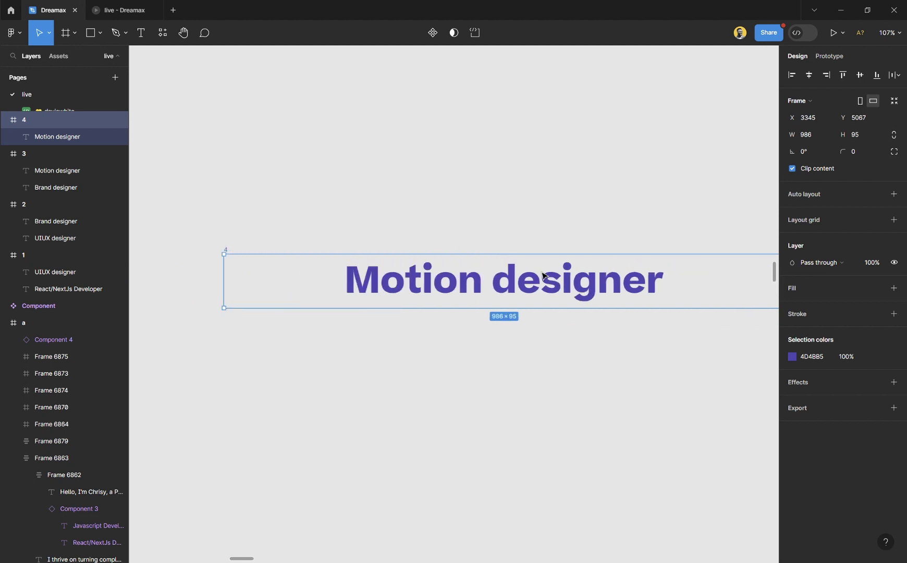
pyautogui.keyDown('ctrl'); pyautogui.scroll(-4, 543, 276); pyautogui.keyUp('ctrl')
pyautogui.hscroll(-8, 521, 297)
pyautogui.hscroll(-20, 480, 305)
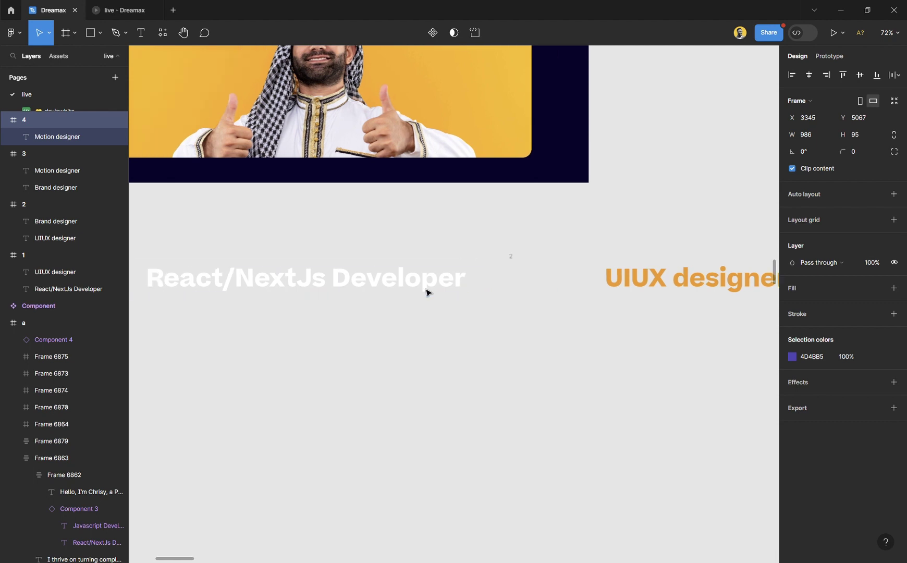
# Paste a copy of frame 1's React/NextJs Developer title into frame 4, nudged below to Y 69
pyautogui.hscroll(-4, 426, 293)
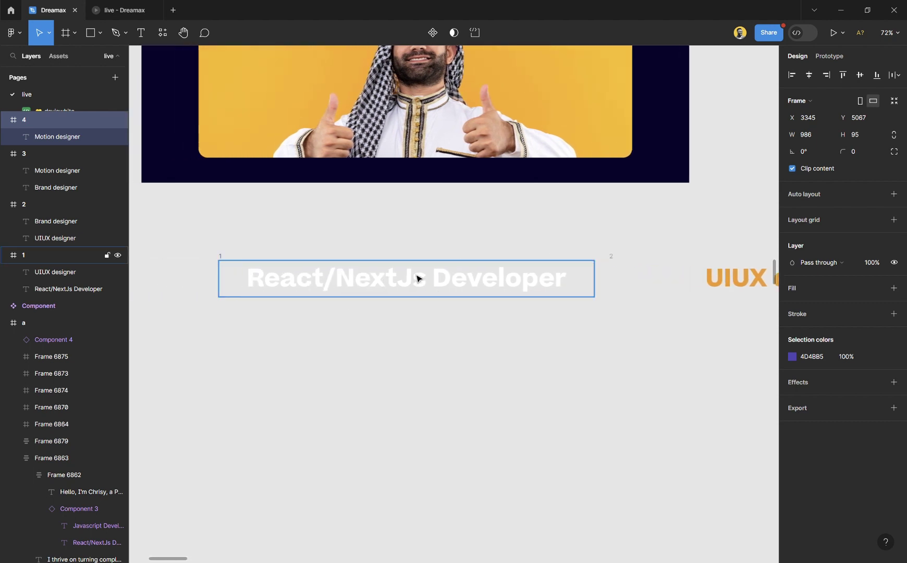
pyautogui.click(418, 278)
pyautogui.hscroll(20, 565, 265)
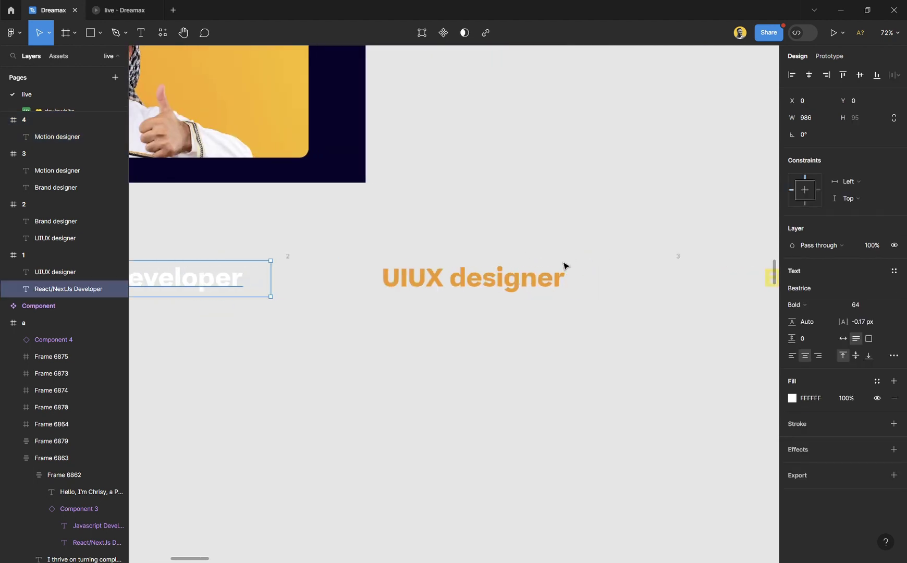
pyautogui.hscroll(6, 574, 266)
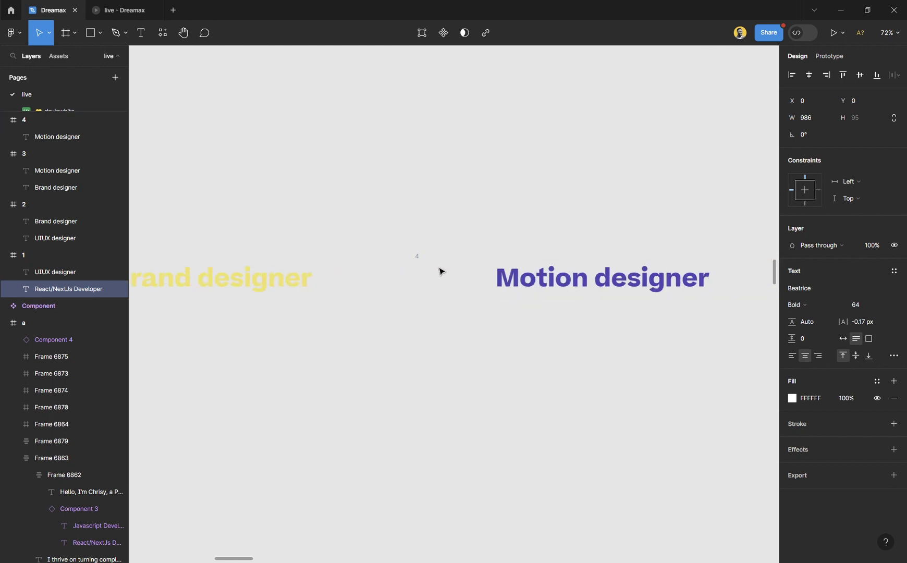
pyautogui.click(420, 258)
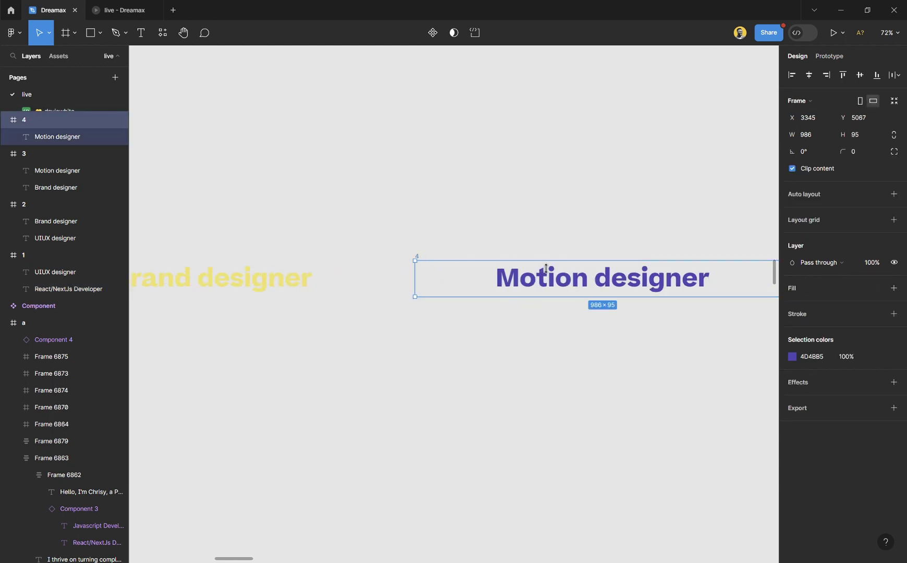
pyautogui.hotkey('ctrl', 'v')
pyautogui.press('Down')
pyautogui.press('Down')
pyautogui.press('Down')
pyautogui.press('Down')
pyautogui.press('Down')
pyautogui.press('Down')
pyautogui.press('Down')
pyautogui.press('Down')
pyautogui.press('Down')
pyautogui.press('Down')
pyautogui.press('Down')
pyautogui.press('Down')
pyautogui.press('Down')
pyautogui.press('Down')
pyautogui.press('Down')
pyautogui.press('Down')
pyautogui.press('Down')
pyautogui.press('Down')
pyautogui.press('Down')
pyautogui.press('Down')
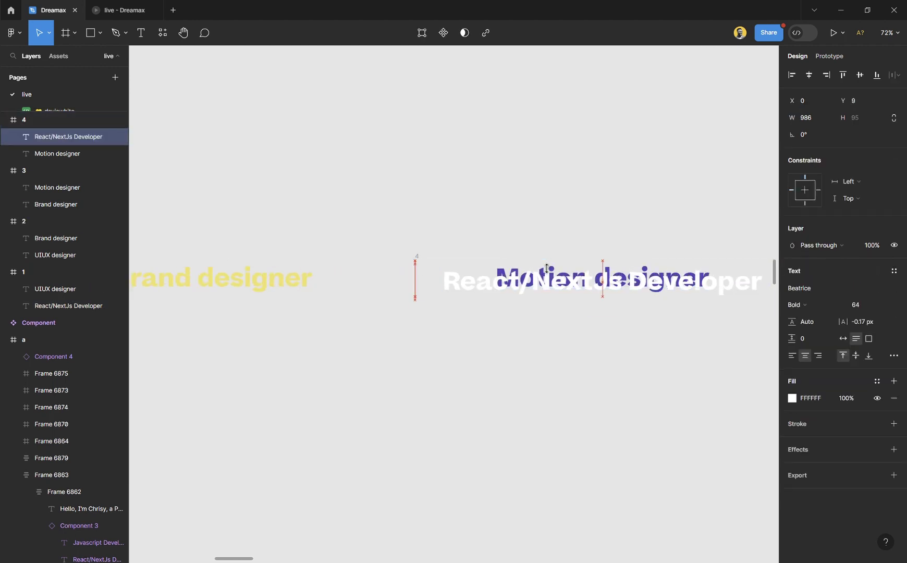
pyautogui.press('Down')
pyautogui.press('Down')
pyautogui.press('Down')
pyautogui.press('Down')
pyautogui.press('Down')
pyautogui.press('Down')
pyautogui.press('Down')
pyautogui.press('Down')
pyautogui.press('Down')
pyautogui.press('Down')
pyautogui.press('Down')
pyautogui.press('Down')
pyautogui.press('Down')
pyautogui.press('Down')
pyautogui.press('Down')
pyautogui.press('Down')
pyautogui.press('Down')
pyautogui.press('Down')
pyautogui.press('Down')
pyautogui.press('Down')
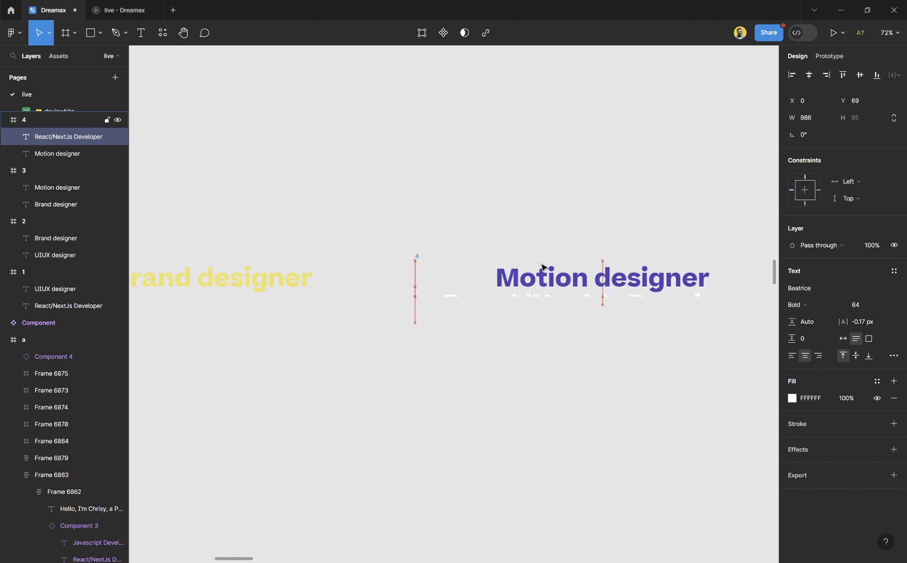
pyautogui.click(548, 210)
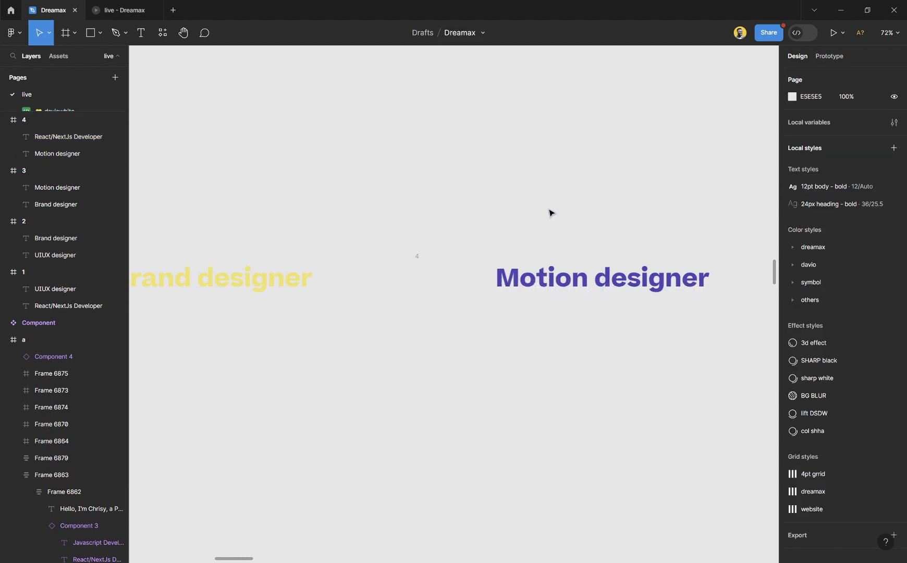
# Position frame 4's React/NextJs Developer layer at Y 108, beneath Motion designer
pyautogui.scroll(-1, 572, 284)
pyautogui.scroll(-2, 572, 285)
pyautogui.hscroll(-2, 565, 289)
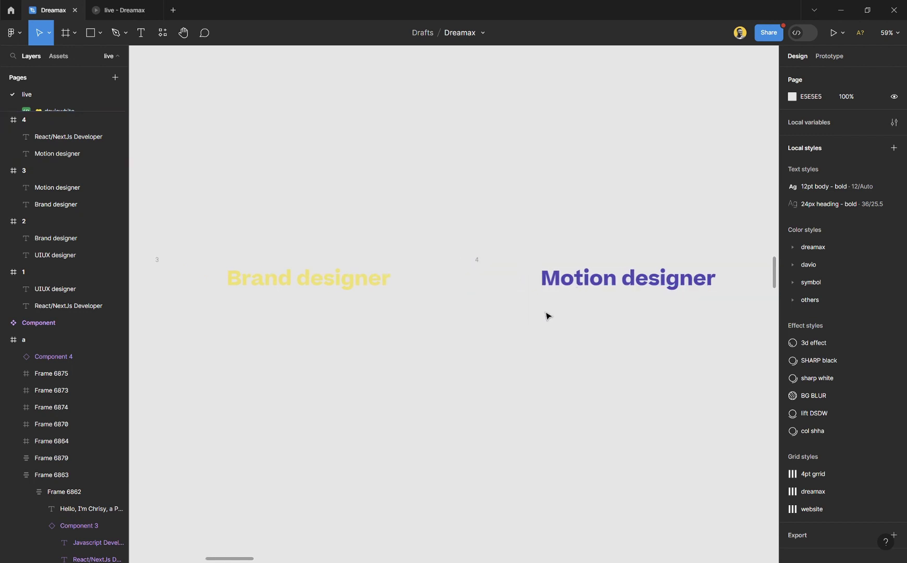
pyautogui.click(553, 280)
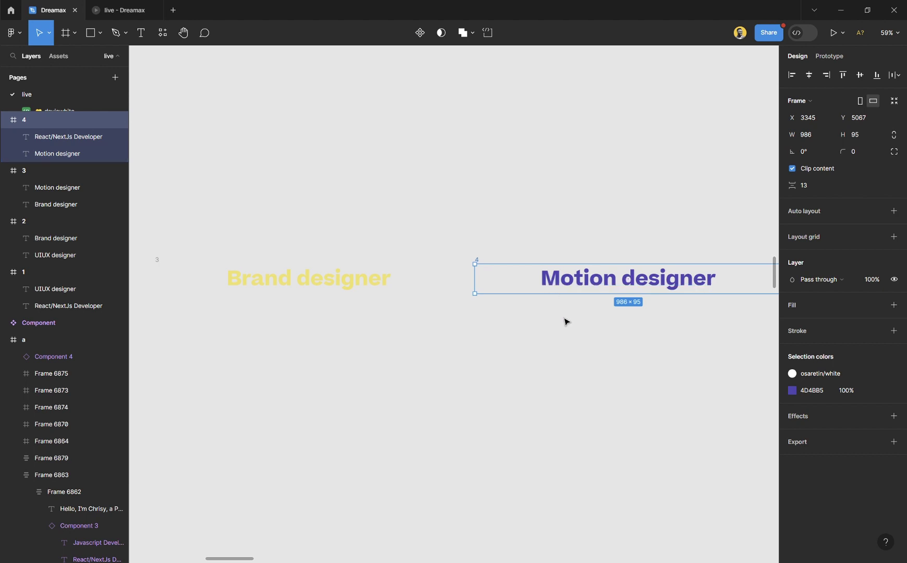
pyautogui.click(52, 160)
pyautogui.click(50, 138)
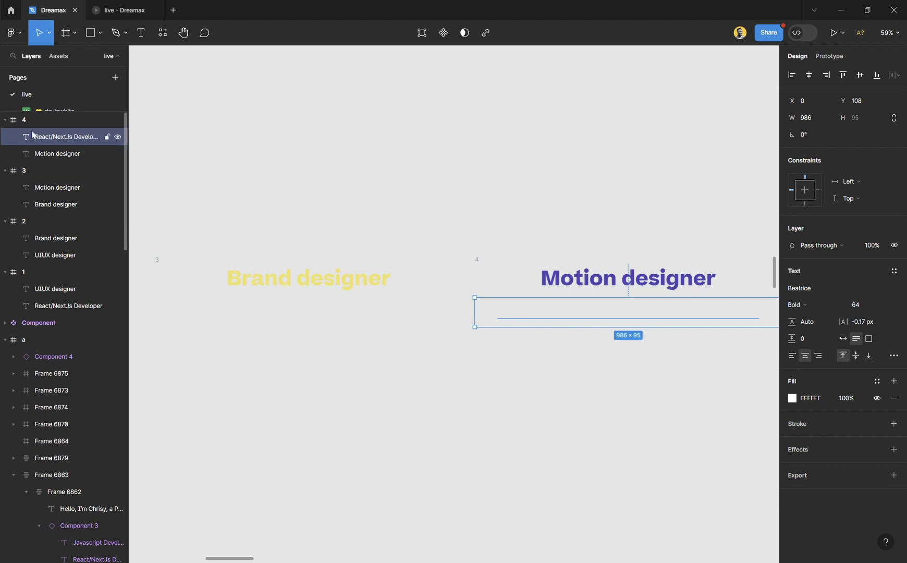
pyautogui.hscroll(-5, 391, 283)
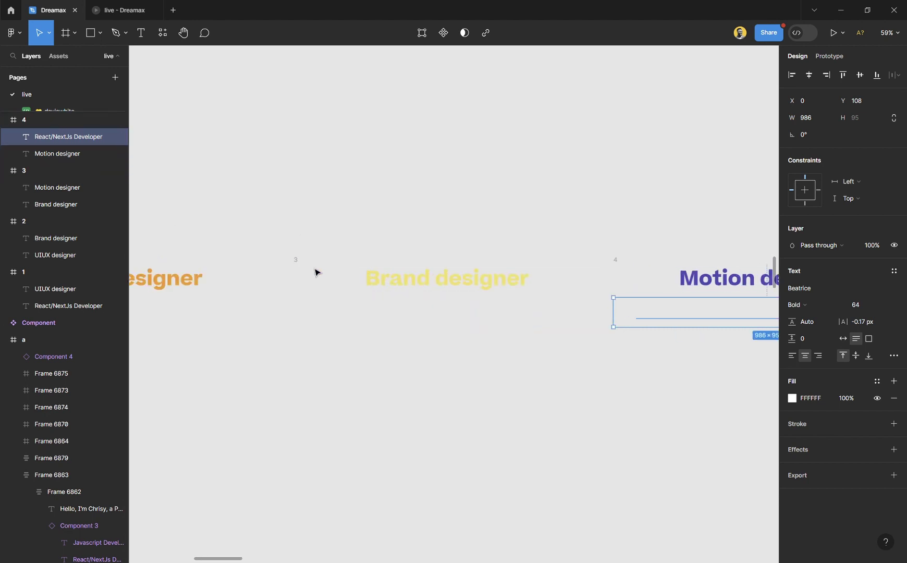
# Align the vertical centres of the lower title texts in frames 1–4 at Y 105
pyautogui.keyDown('shift'); pyautogui.click(63, 191); pyautogui.keyUp('shift')
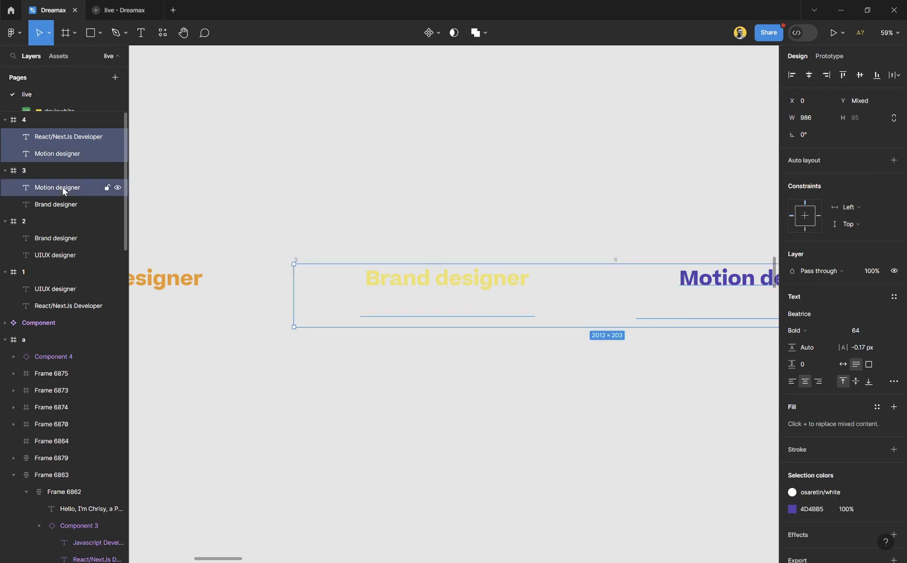
pyautogui.click(74, 188)
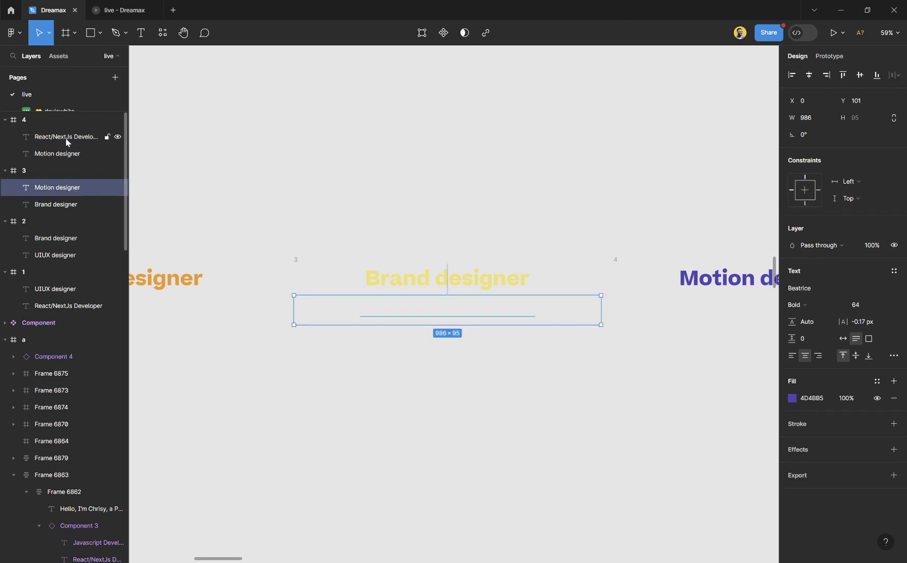
pyautogui.keyDown('shift'); pyautogui.click(65, 137); pyautogui.keyUp('shift')
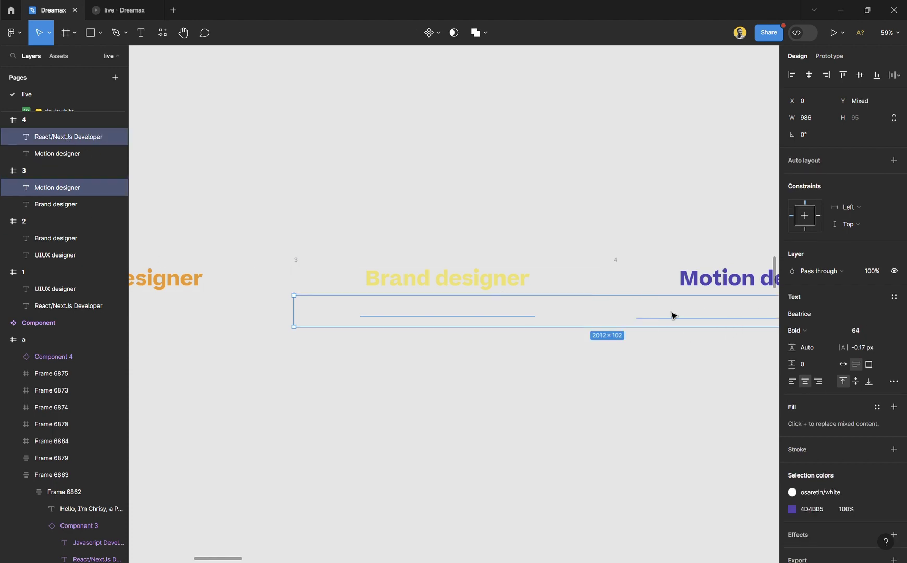
pyautogui.hscroll(3, 672, 316)
pyautogui.hscroll(-6, 421, 328)
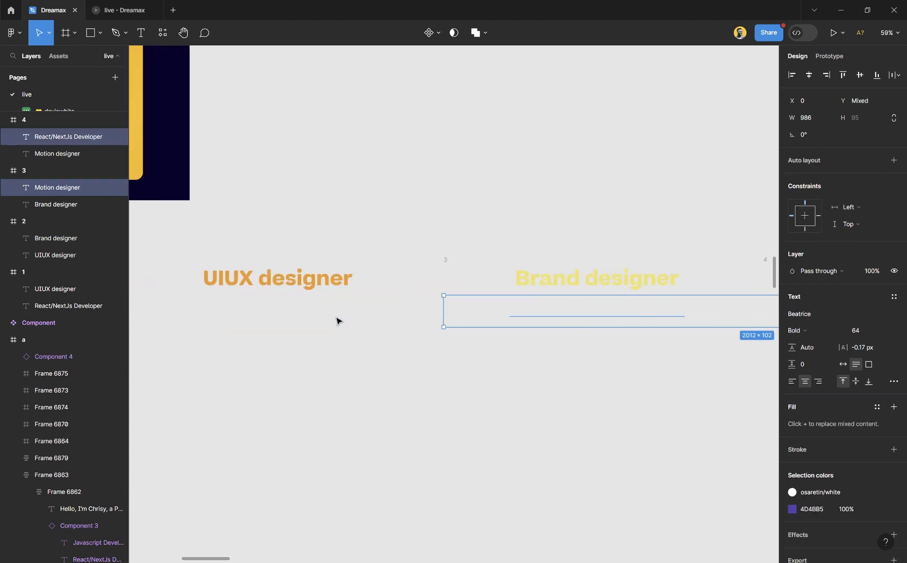
pyautogui.hscroll(-1, 338, 320)
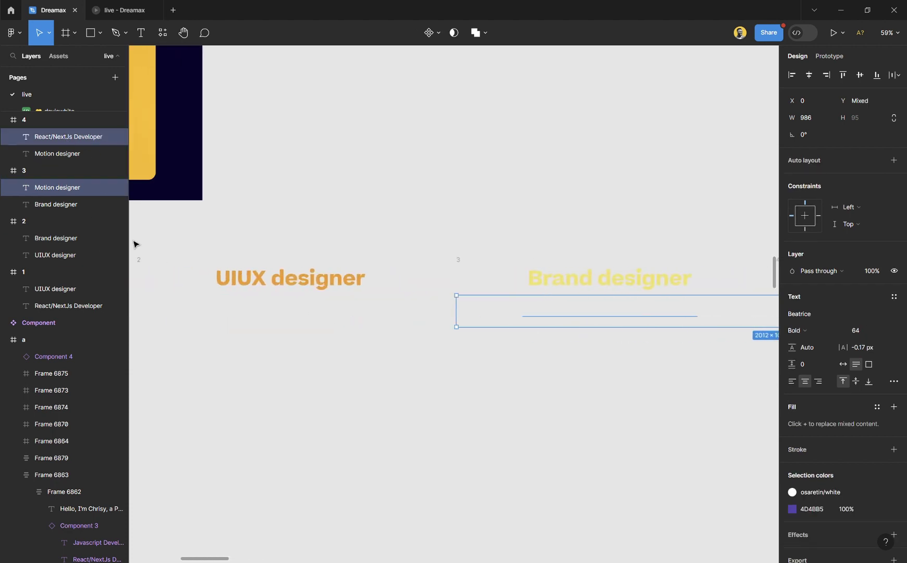
pyautogui.keyDown('shift'); pyautogui.click(62, 239); pyautogui.keyUp('shift')
pyautogui.hscroll(-10, 339, 313)
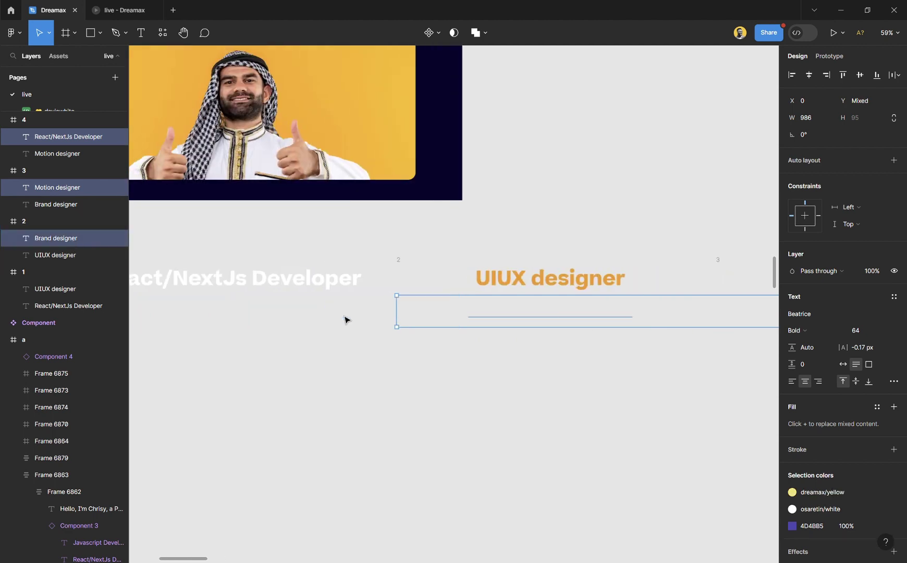
pyautogui.hscroll(-7, 344, 320)
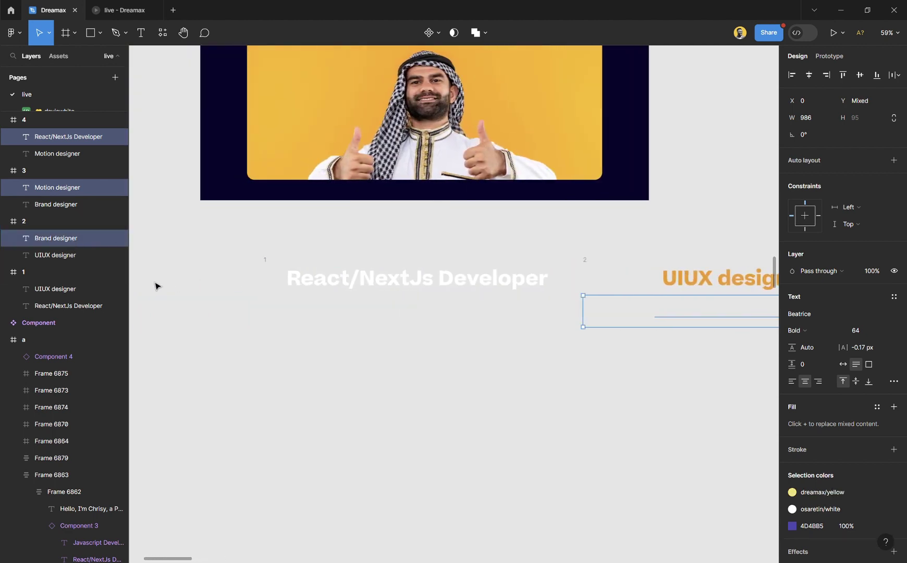
pyautogui.keyDown('shift'); pyautogui.click(63, 291); pyautogui.keyUp('shift')
pyautogui.hscroll(5, 550, 276)
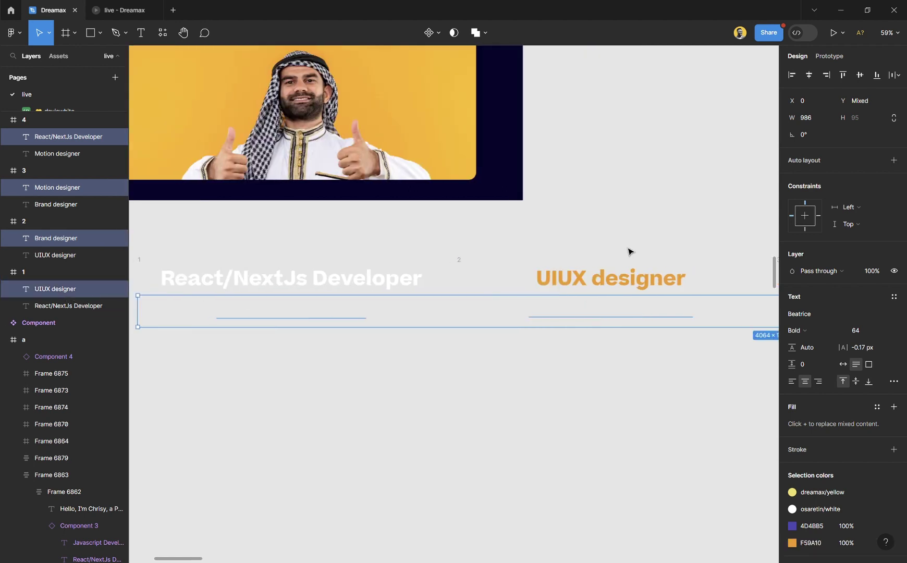
pyautogui.click(859, 81)
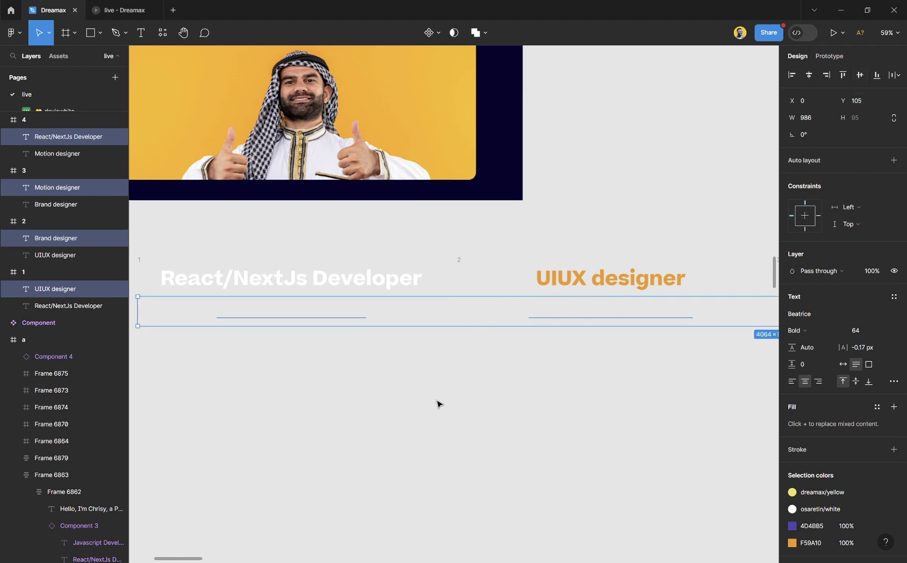
# Select title frames 1, 2, 3 and 4 together and bring up the component creation options
pyautogui.click(364, 407)
pyautogui.scroll(-5, 326, 360)
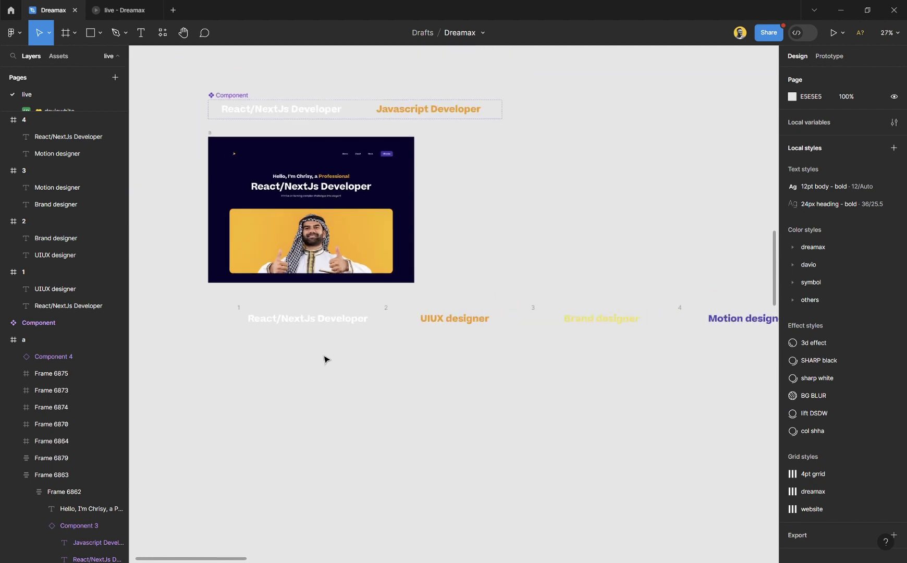
pyautogui.moveTo(212, 301); pyautogui.dragTo(393, 335)
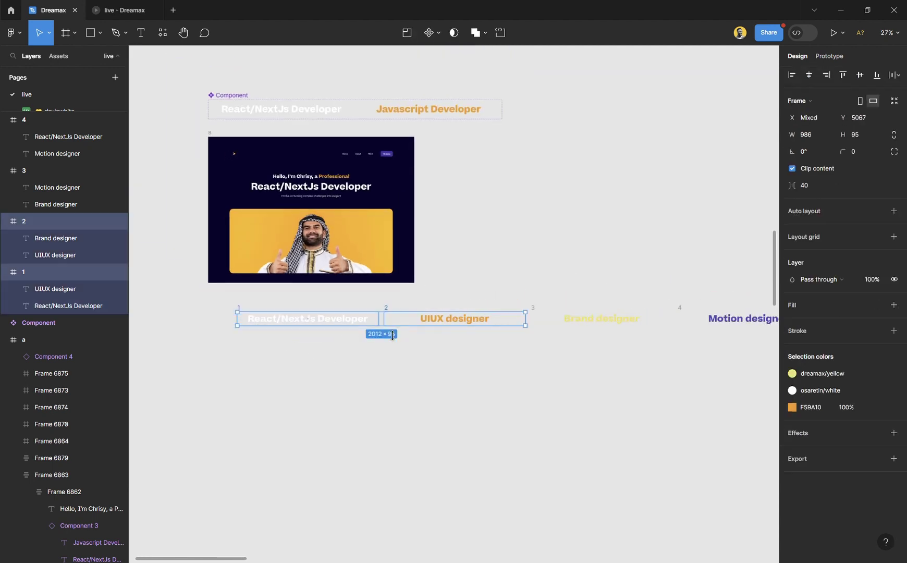
pyautogui.click(426, 309)
pyautogui.click(241, 309)
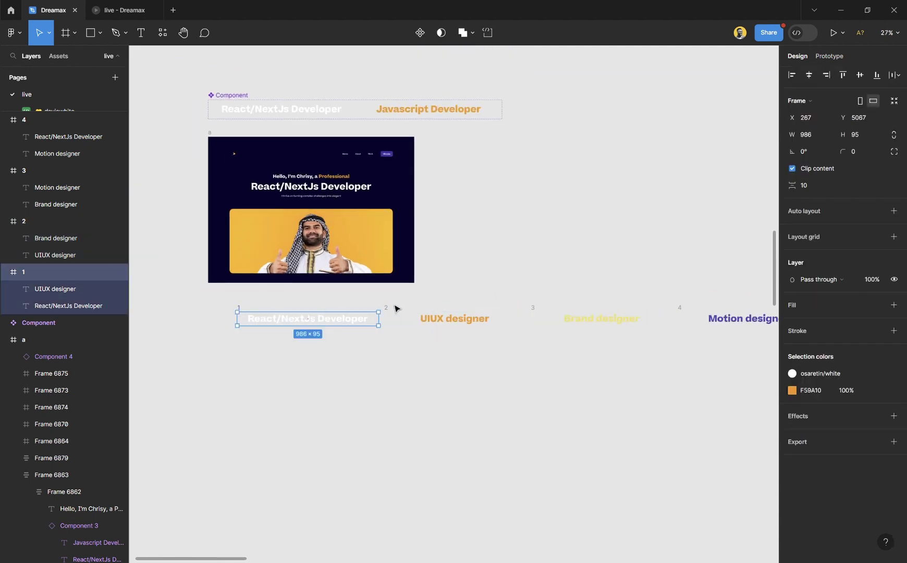
pyautogui.keyDown('shift'); pyautogui.click(390, 311); pyautogui.keyUp('shift')
pyautogui.keyDown('shift'); pyautogui.click(539, 309); pyautogui.keyUp('shift')
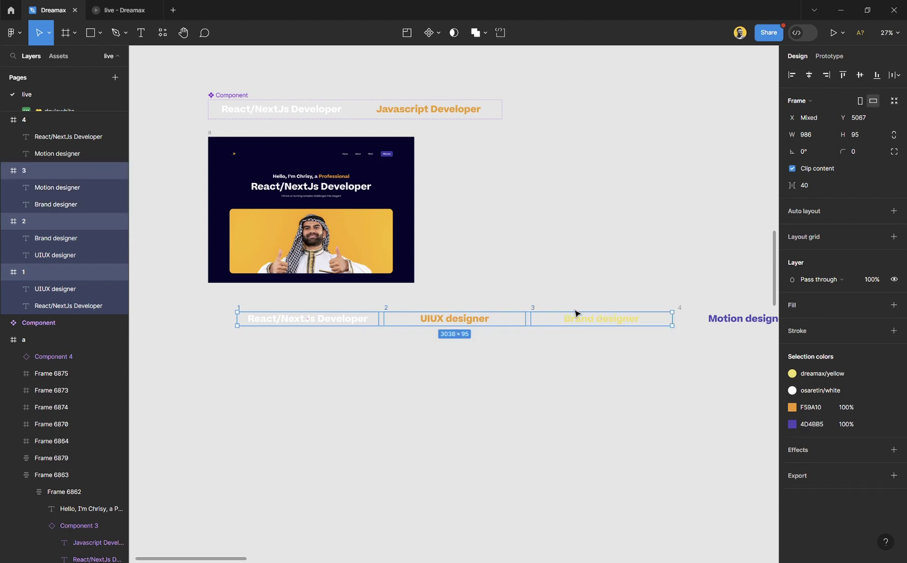
pyautogui.keyDown('shift'); pyautogui.click(684, 313); pyautogui.keyUp('shift')
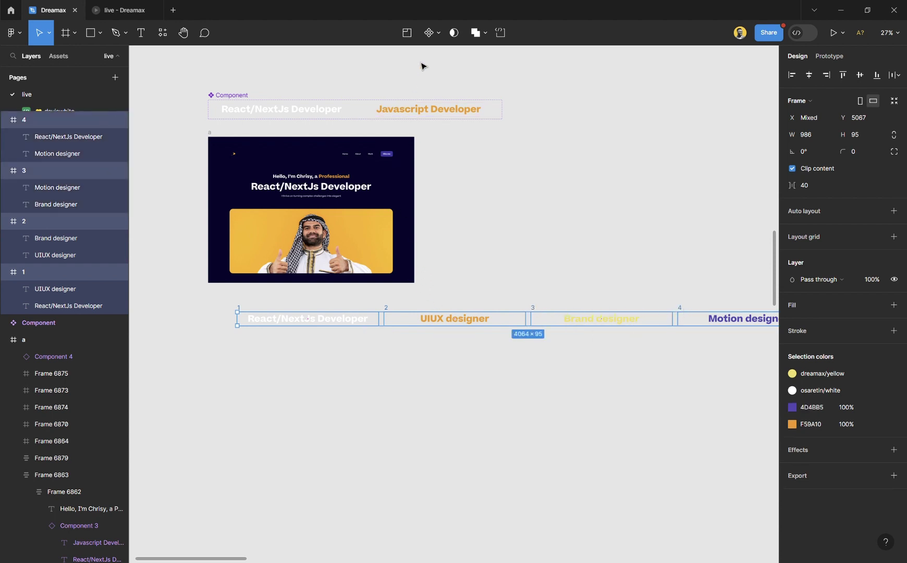
pyautogui.click(439, 35)
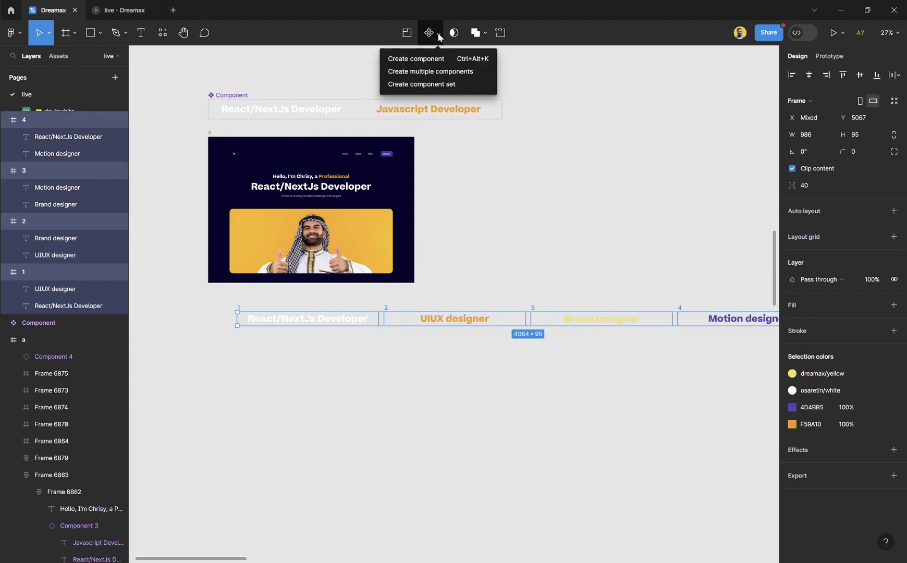
# Combine frames 1–4 into component set Component 18 and select variant 1's prototype settings
pyautogui.click(427, 85)
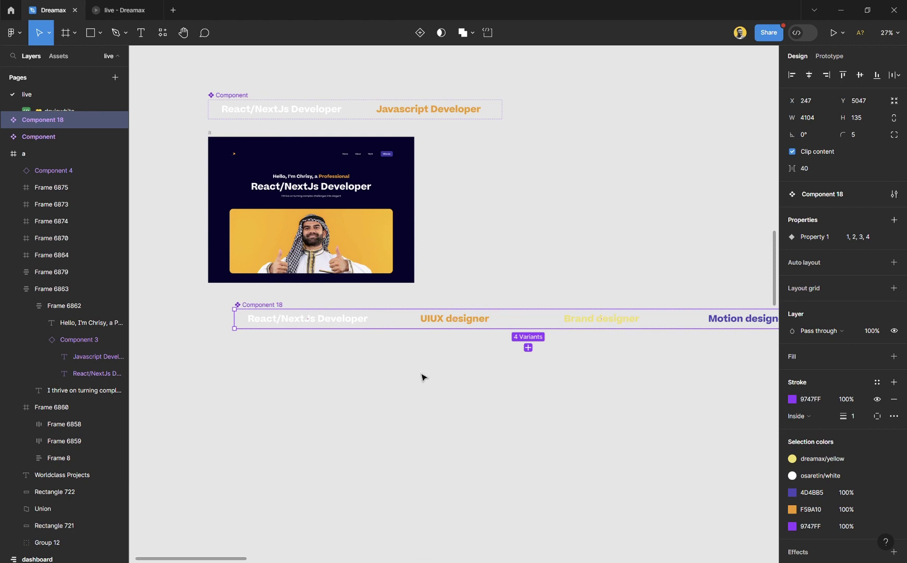
pyautogui.click(480, 385)
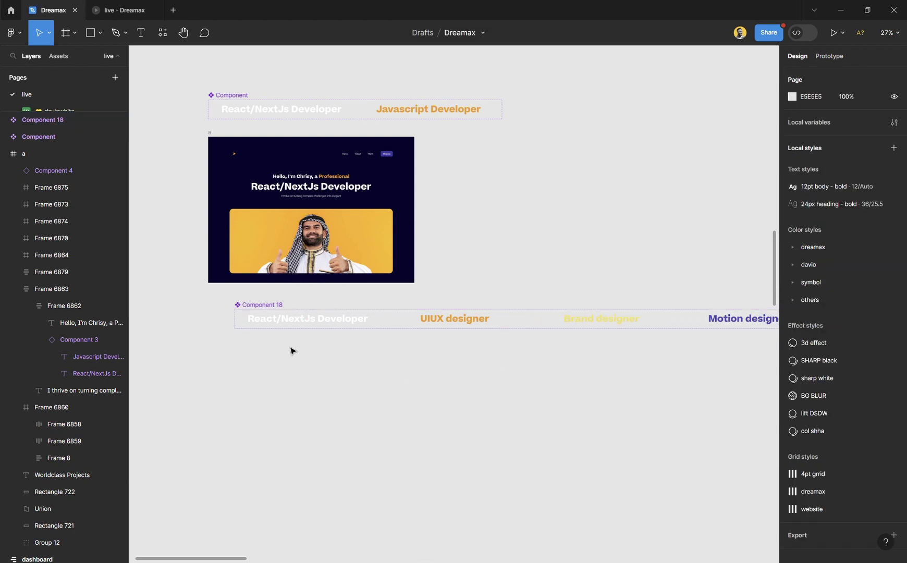
pyautogui.scroll(5, 296, 349)
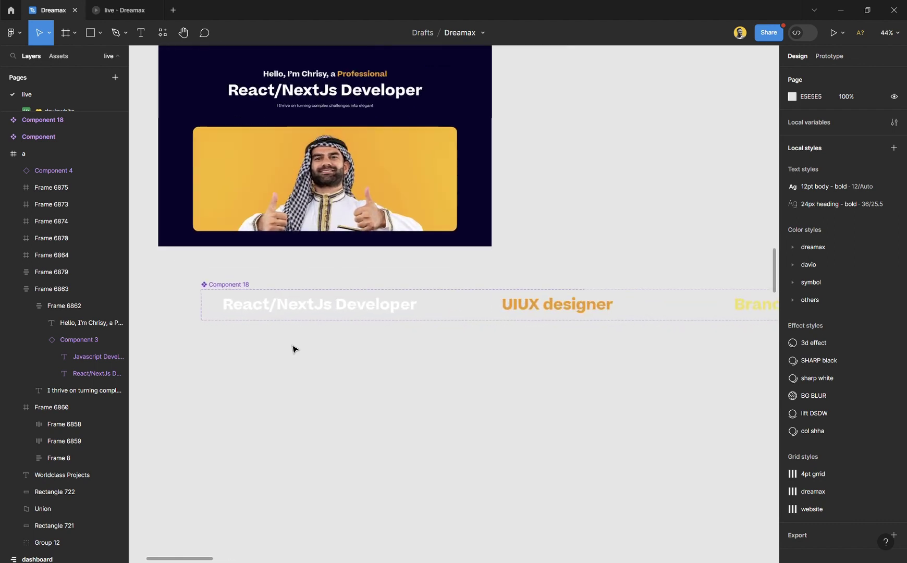
pyautogui.scroll(3, 295, 348)
pyautogui.click(358, 300)
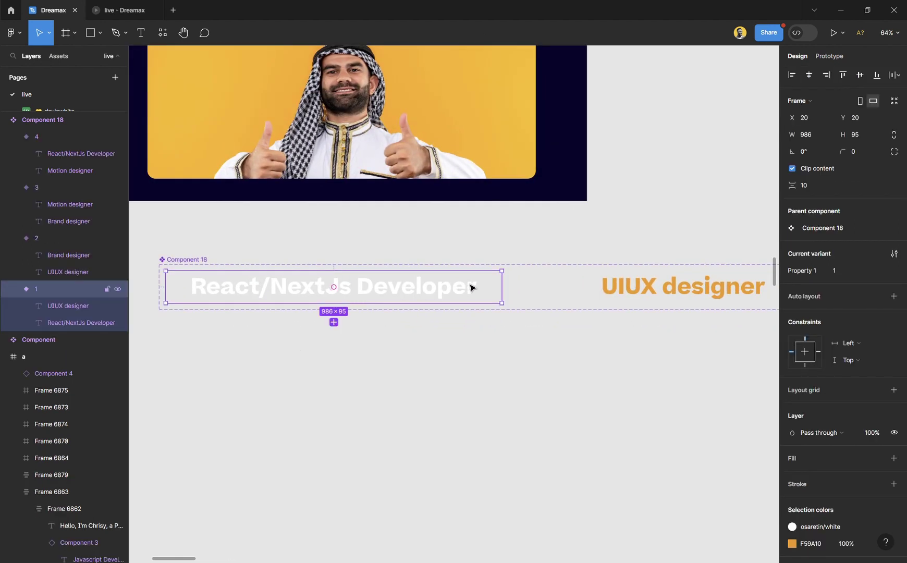
pyautogui.click(830, 56)
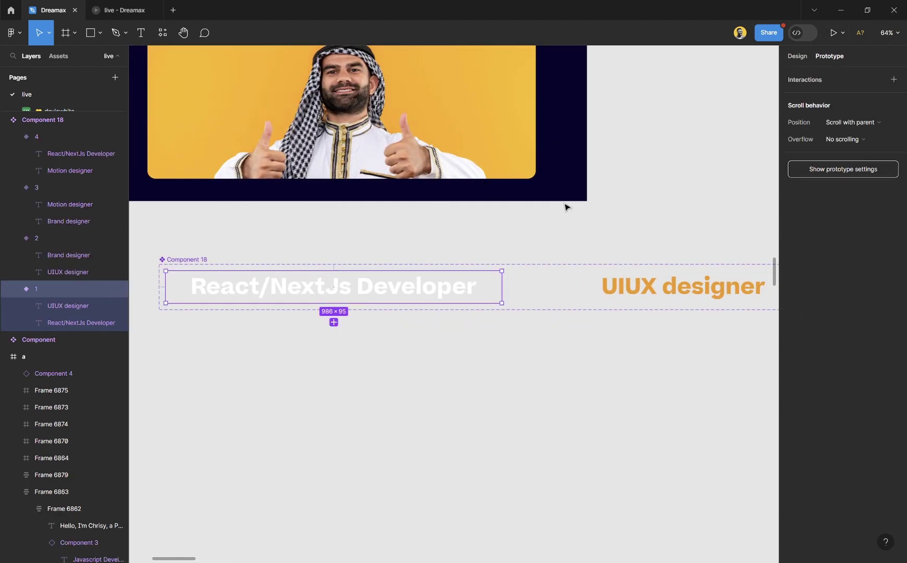
# Link variant 1 to variant 2 with After delay, Smart animate, Ease out 800ms
pyautogui.moveTo(503, 288); pyautogui.dragTo(620, 285)
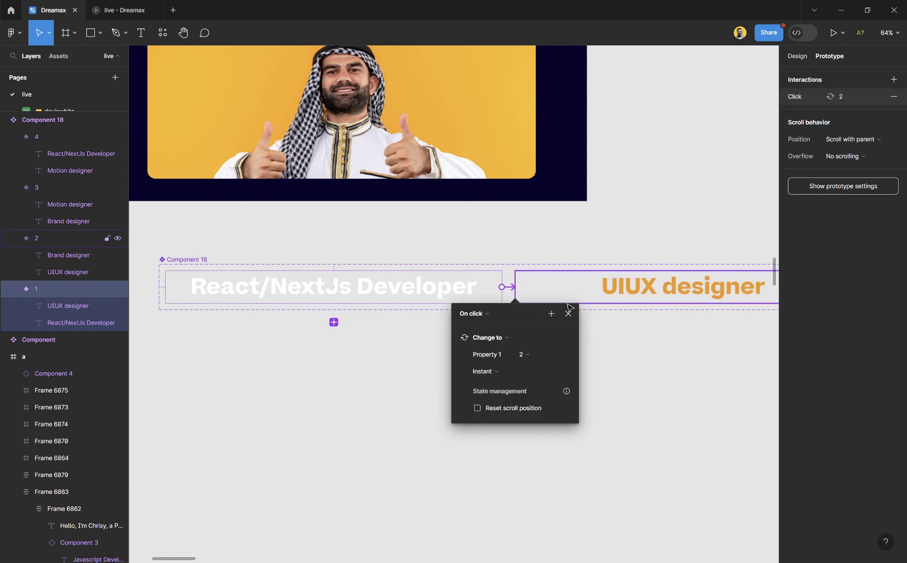
pyautogui.click(480, 315)
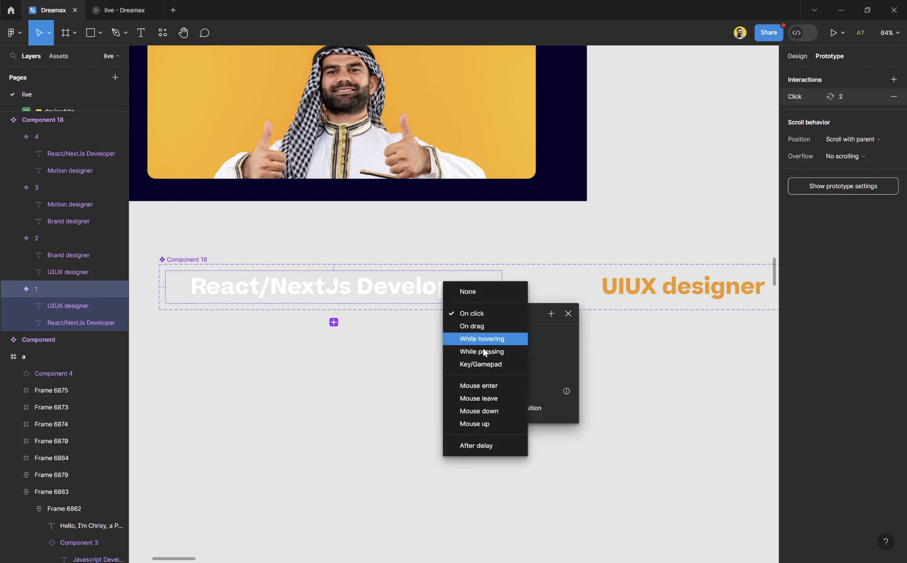
pyautogui.click(487, 447)
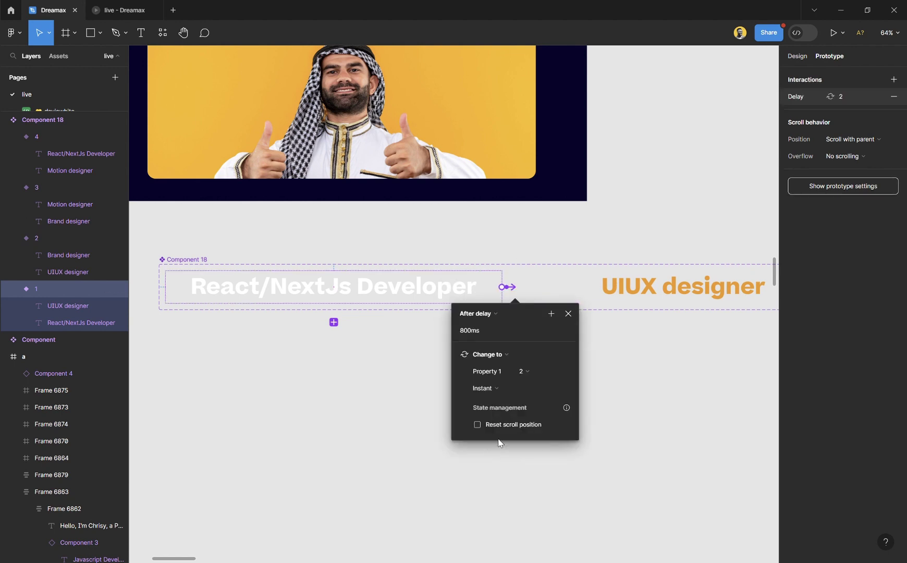
pyautogui.click(499, 390)
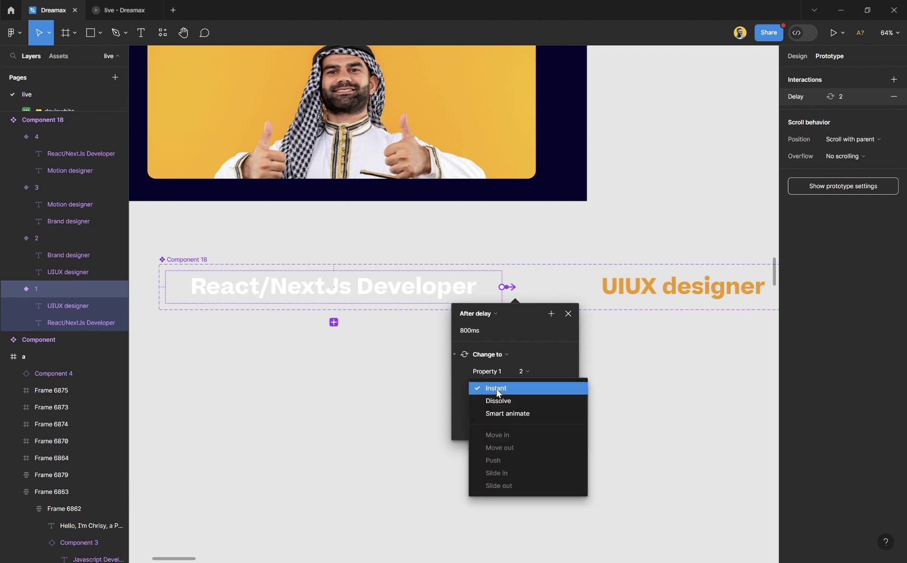
pyautogui.click(516, 413)
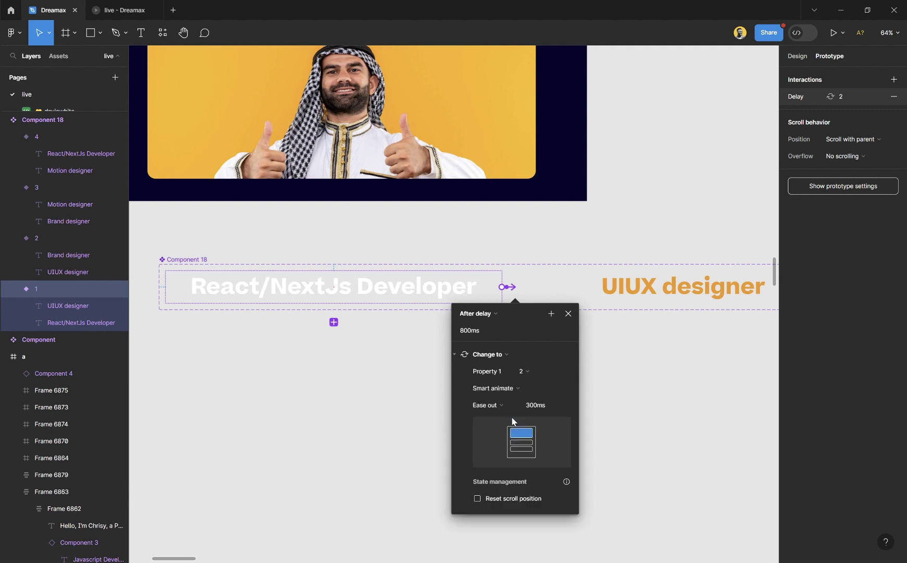
pyautogui.click(535, 404)
pyautogui.press('Return')
pyautogui.click(567, 315)
pyautogui.hscroll(6, 470, 303)
pyautogui.click(462, 296)
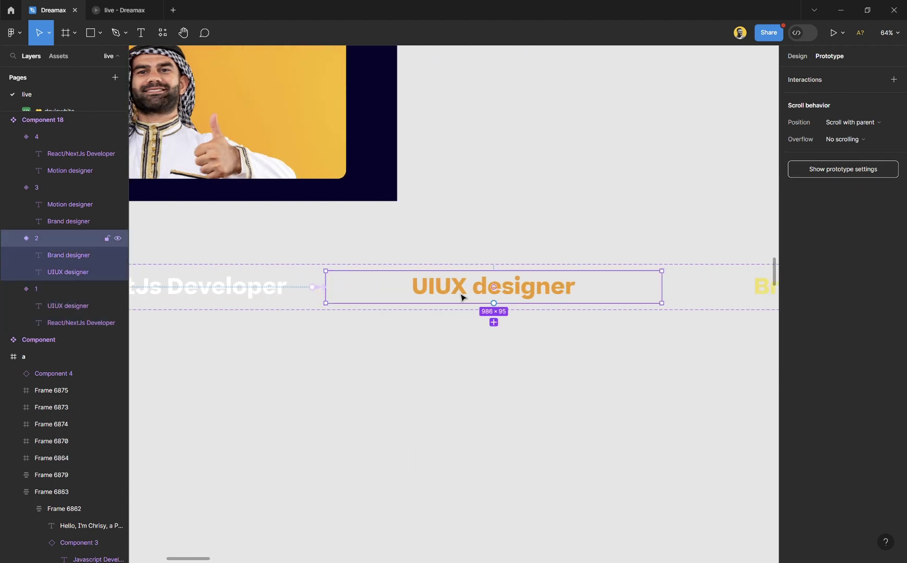
# Link variant 2 to the Brand designer variant with an After delay trigger
pyautogui.moveTo(530, 287); pyautogui.dragTo(587, 288)
pyautogui.click(509, 315)
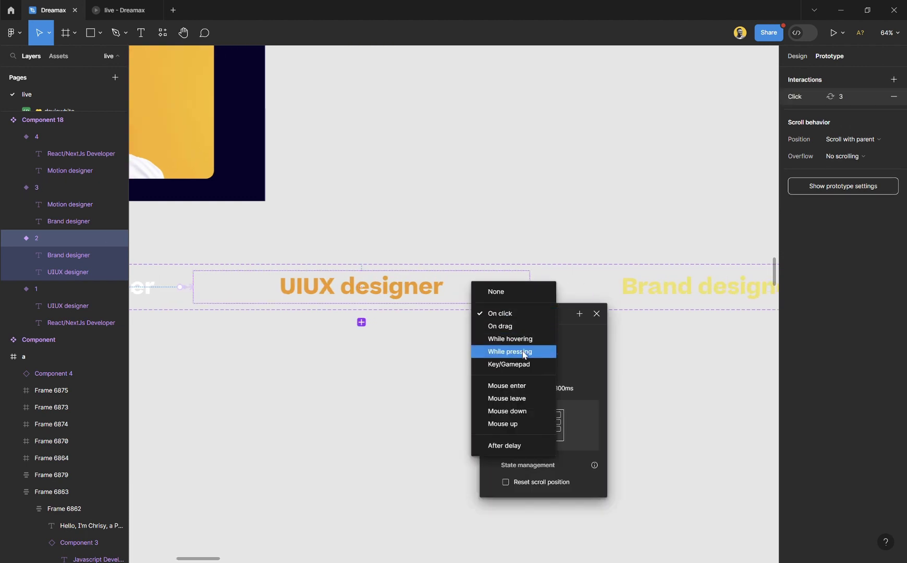
pyautogui.click(513, 446)
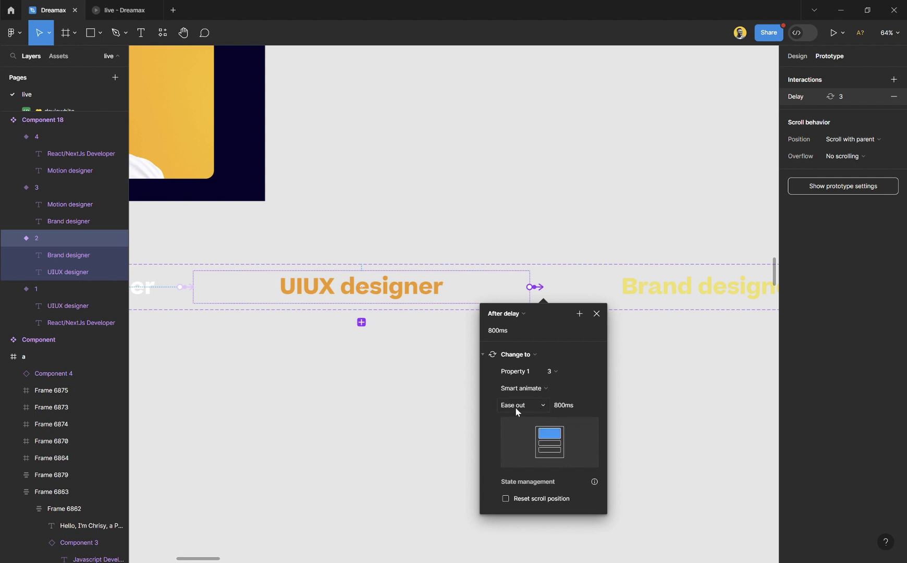
pyautogui.click(621, 293)
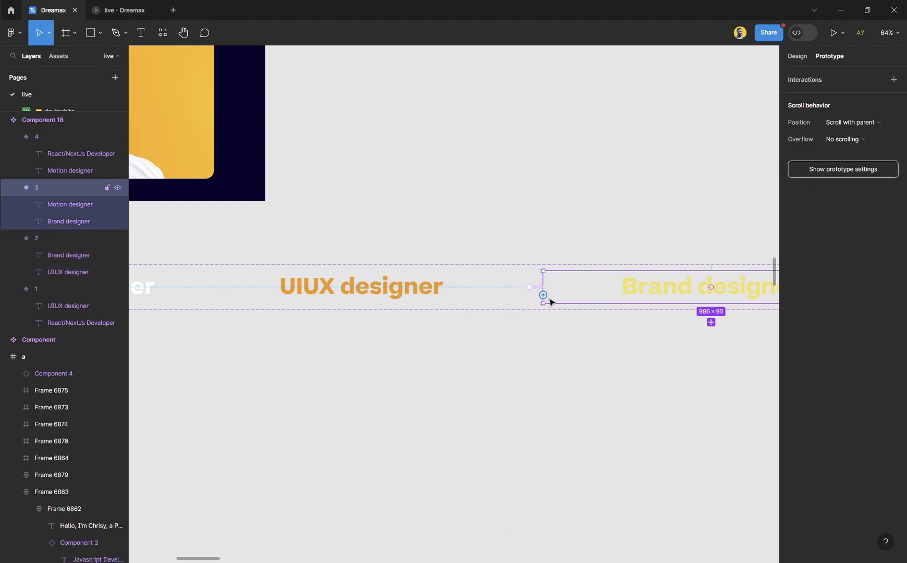
pyautogui.hscroll(6, 548, 301)
# Link the Brand designer variant to the Motion designer variant with an After delay trigger
pyautogui.moveTo(607, 287); pyautogui.dragTo(646, 290)
pyautogui.click(591, 314)
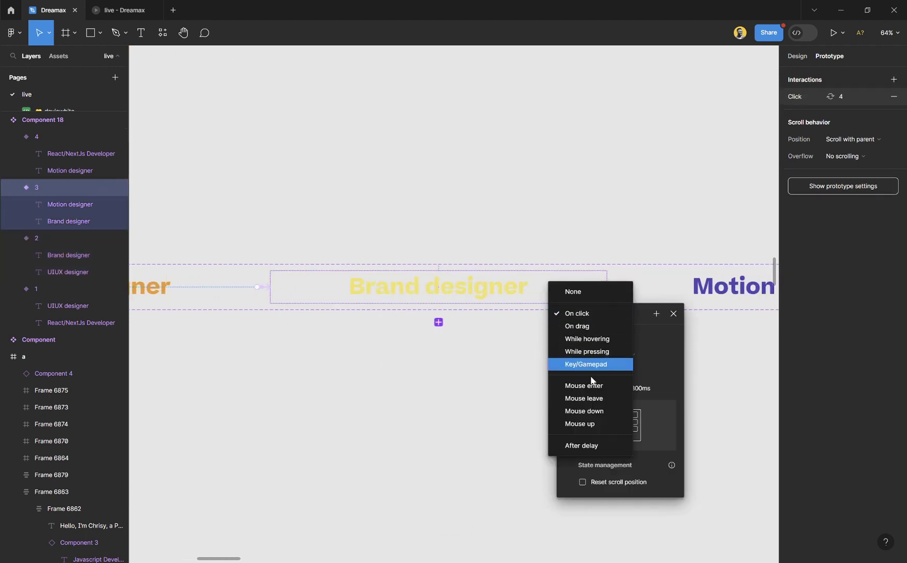
pyautogui.click(592, 447)
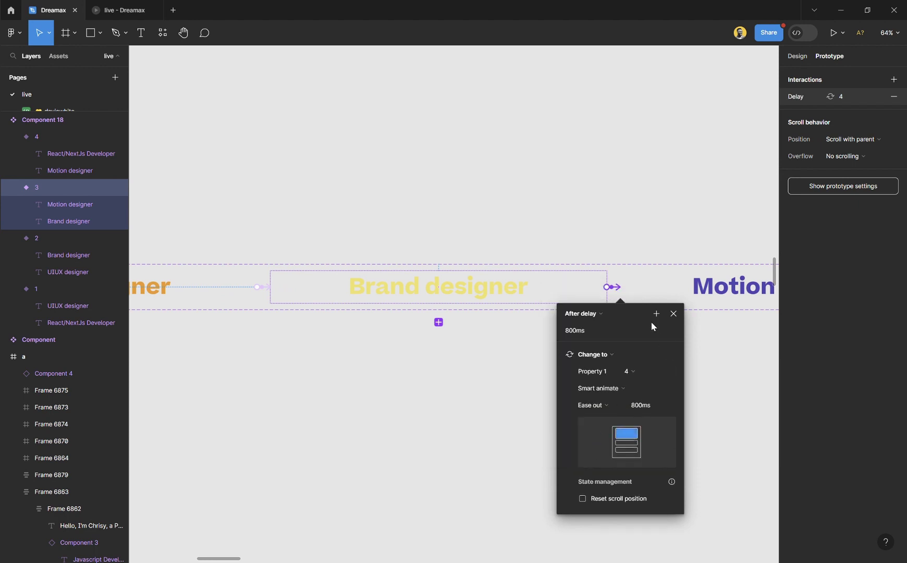
pyautogui.hscroll(4, 652, 322)
pyautogui.click(672, 288)
pyautogui.hscroll(3, 686, 294)
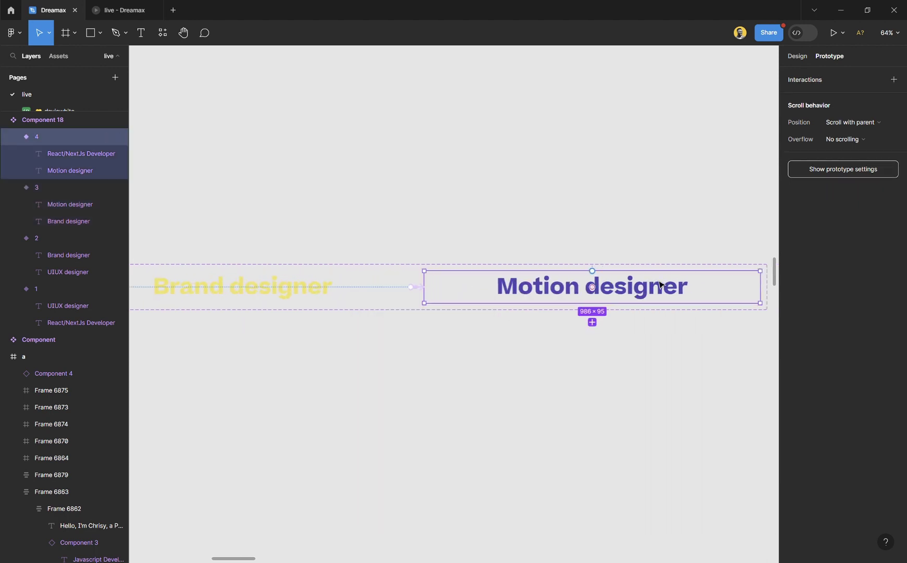
pyautogui.scroll(-3, 688, 320)
pyautogui.hscroll(-3, 688, 323)
pyautogui.scroll(-2, 688, 322)
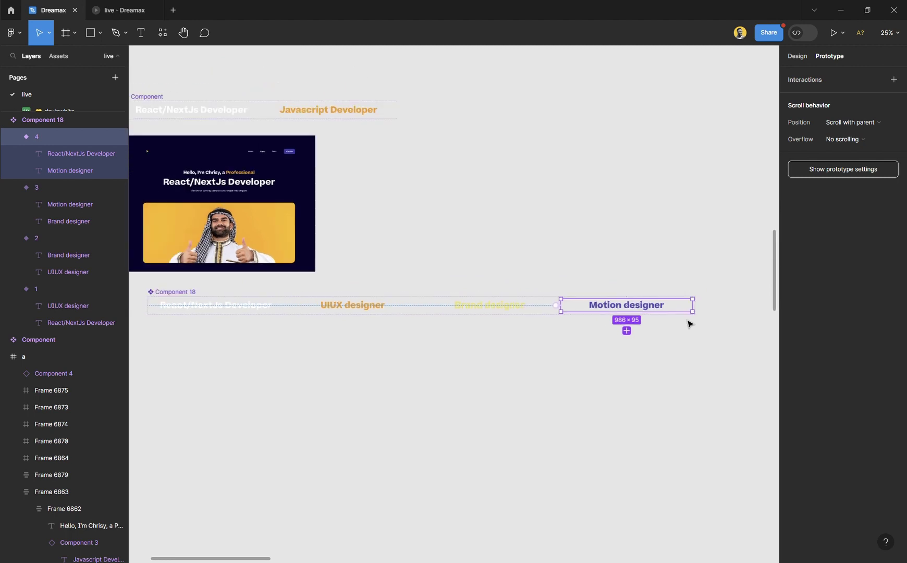
pyautogui.hscroll(-2, 698, 320)
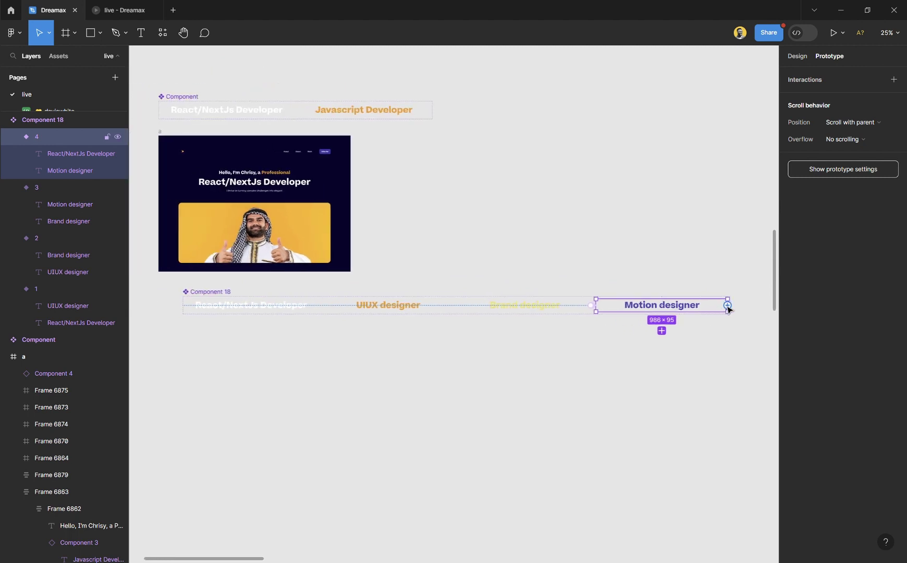
# Connect the Motion designer variant back to variant 1 with an After delay trigger
pyautogui.moveTo(729, 307); pyautogui.dragTo(286, 312)
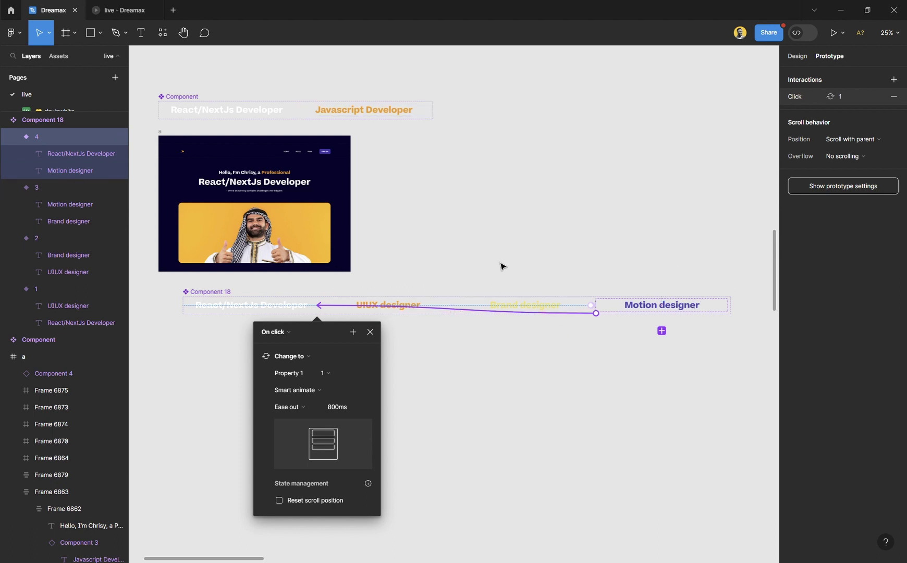
pyautogui.scroll(5, 296, 321)
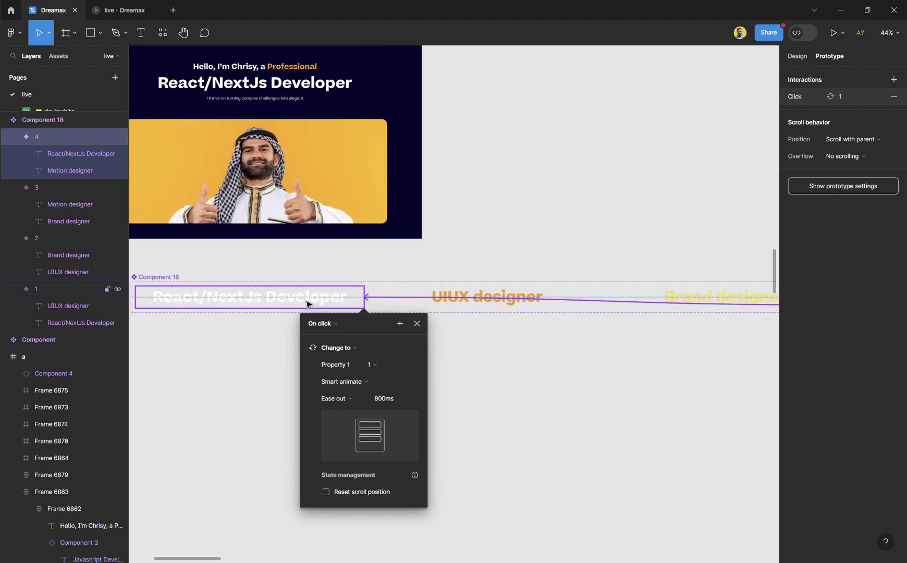
pyautogui.click(329, 323)
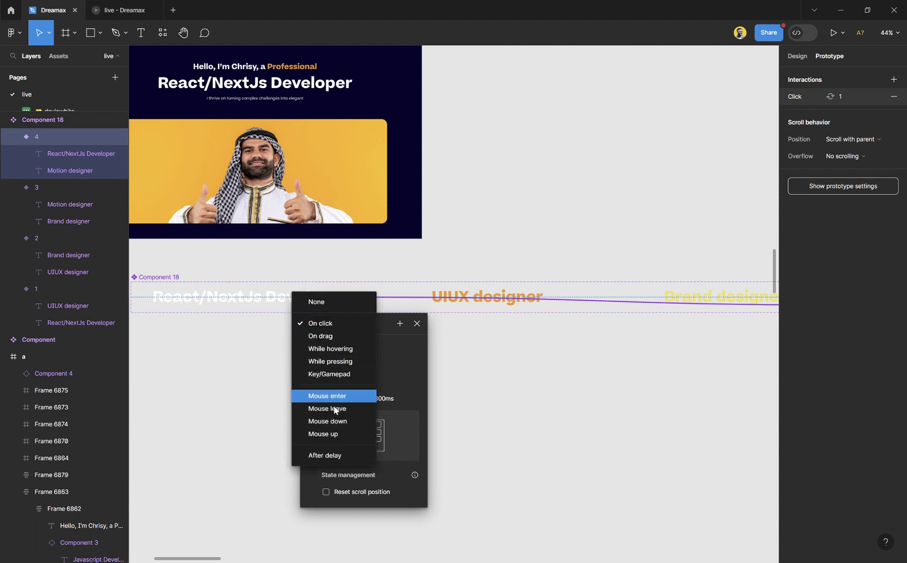
pyautogui.click(336, 455)
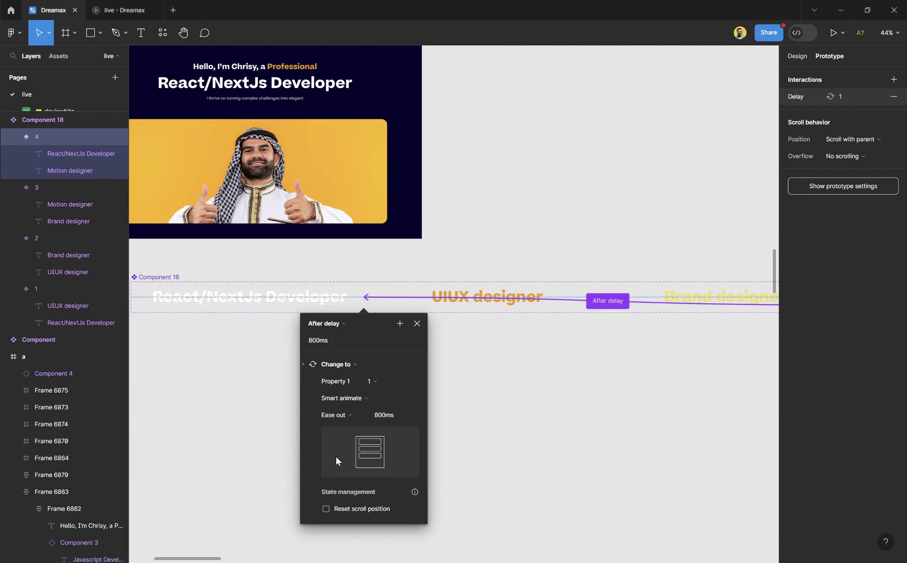
pyautogui.click(418, 324)
pyautogui.click(306, 296)
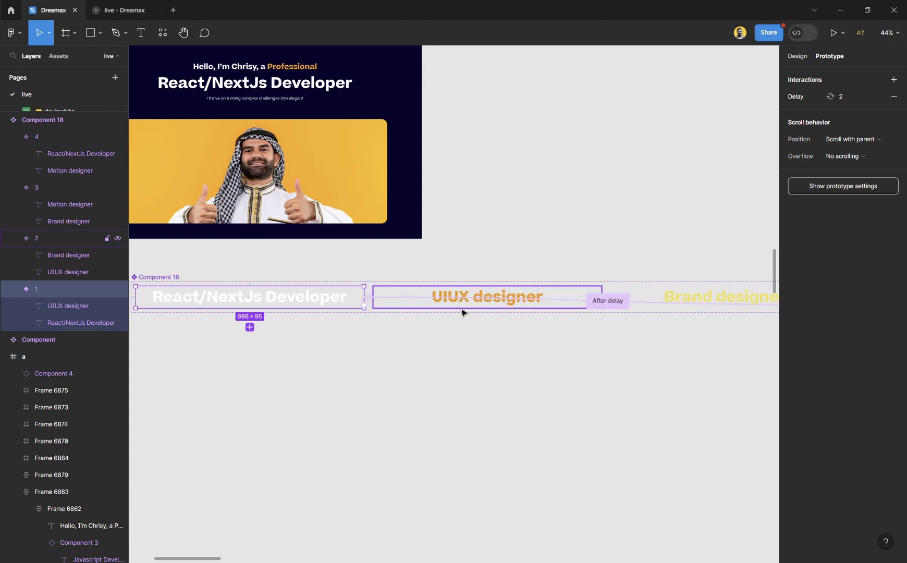
pyautogui.click(798, 56)
# Duplicate hero frame a with Ctrl+D
pyautogui.click(514, 204)
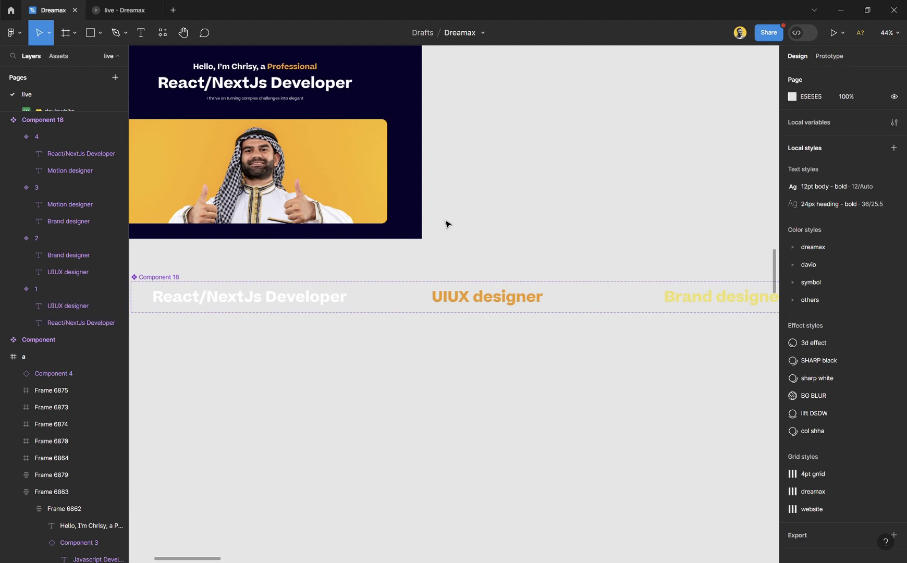
pyautogui.scroll(3, 449, 225)
pyautogui.hscroll(-5, 338, 125)
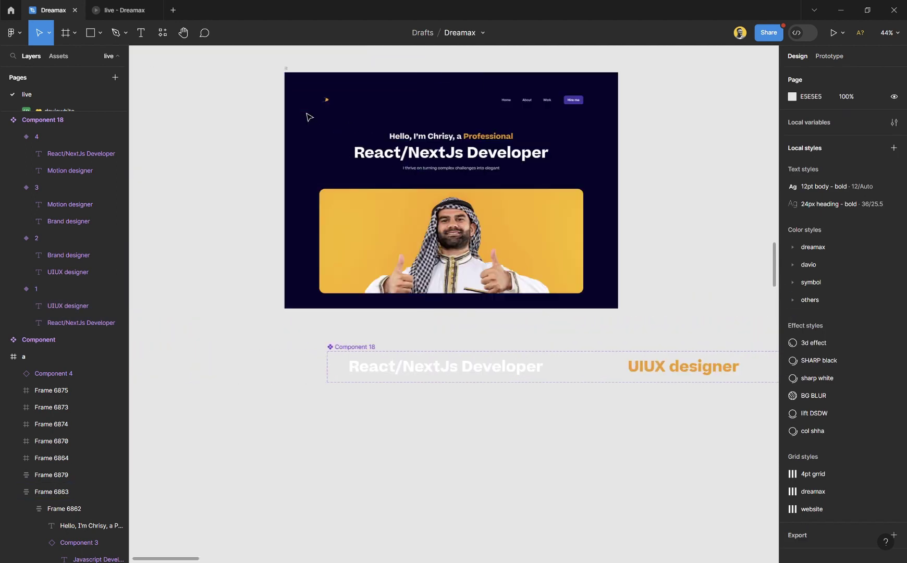
pyautogui.click(252, 70)
pyautogui.click(252, 71)
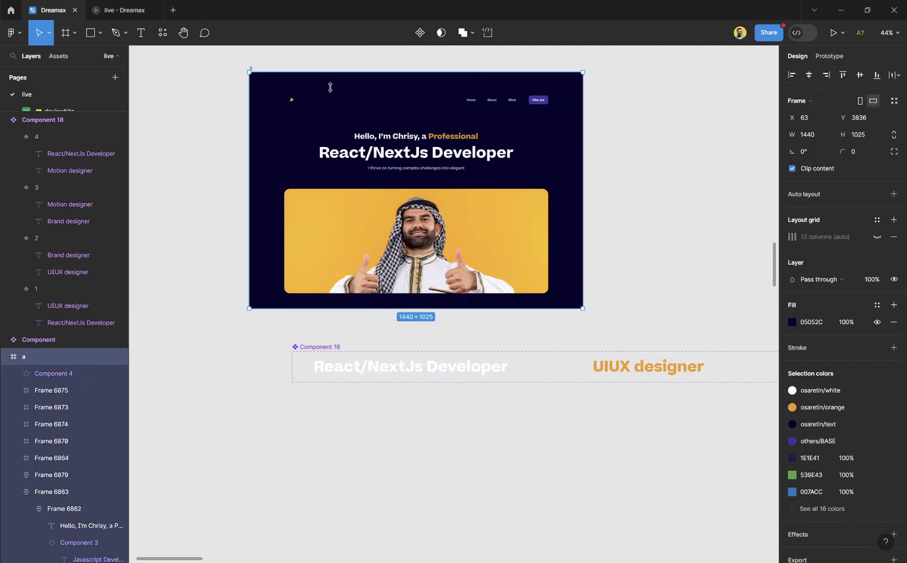
pyautogui.hotkey('ctrl', 'd')
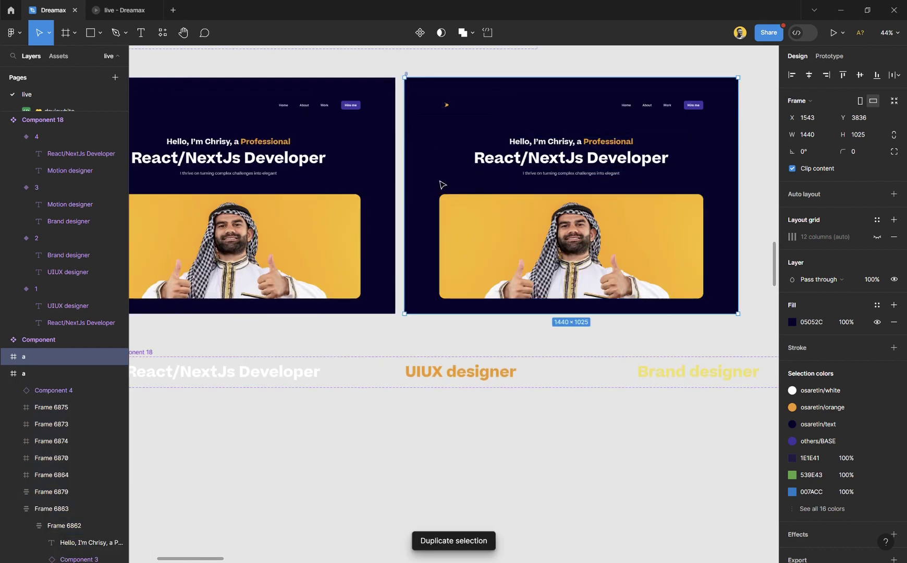
# Place a Component 18 instance under the copy's greeting and delete the old static job title
pyautogui.click(529, 163)
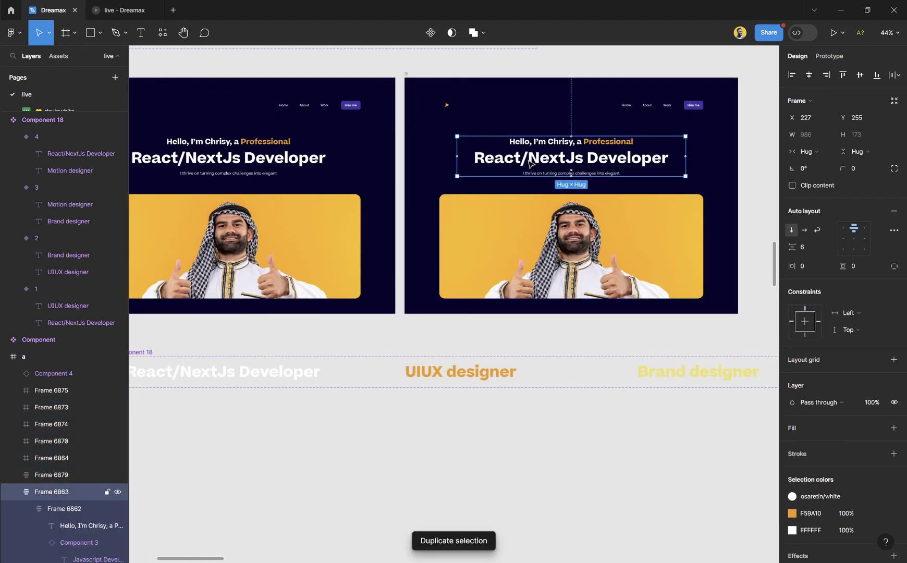
pyautogui.click(248, 379)
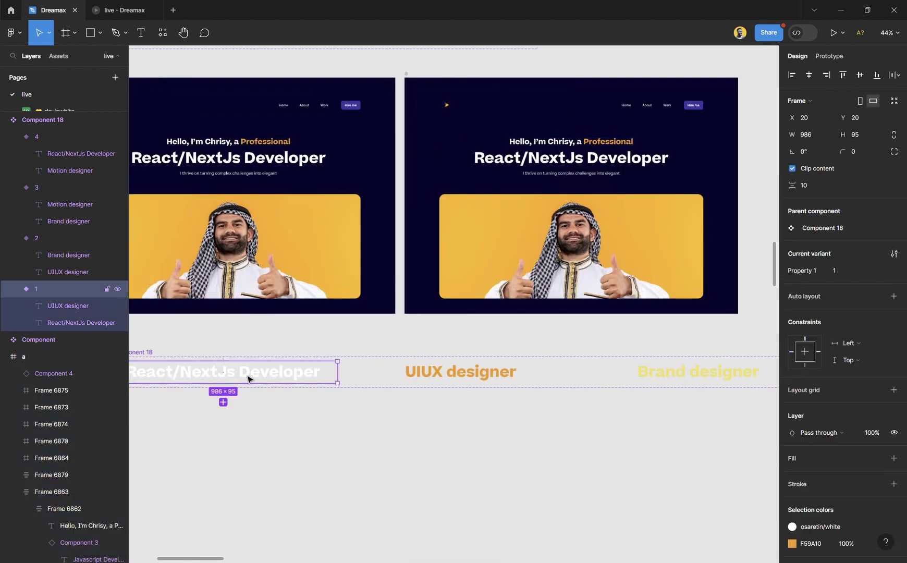
pyautogui.scroll(5, 328, 380)
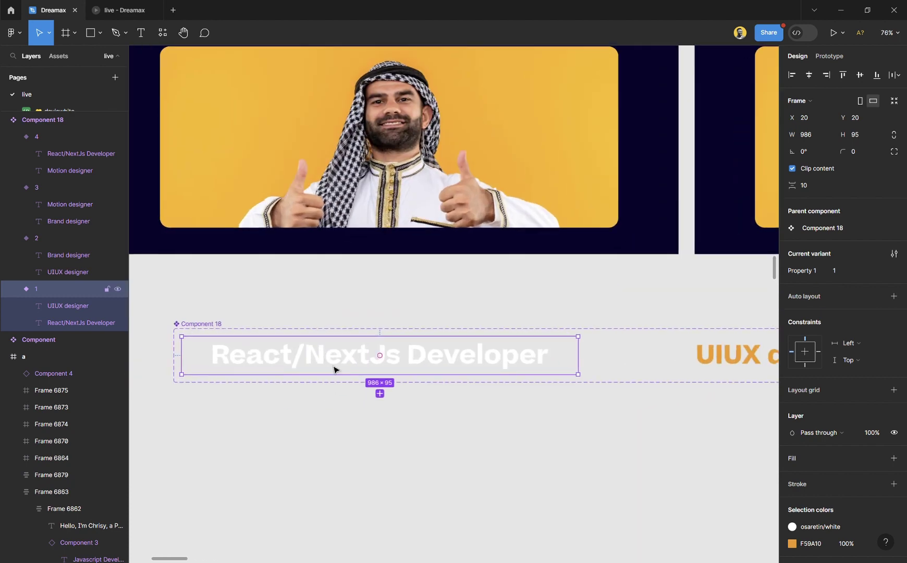
pyautogui.scroll(-4, 334, 359)
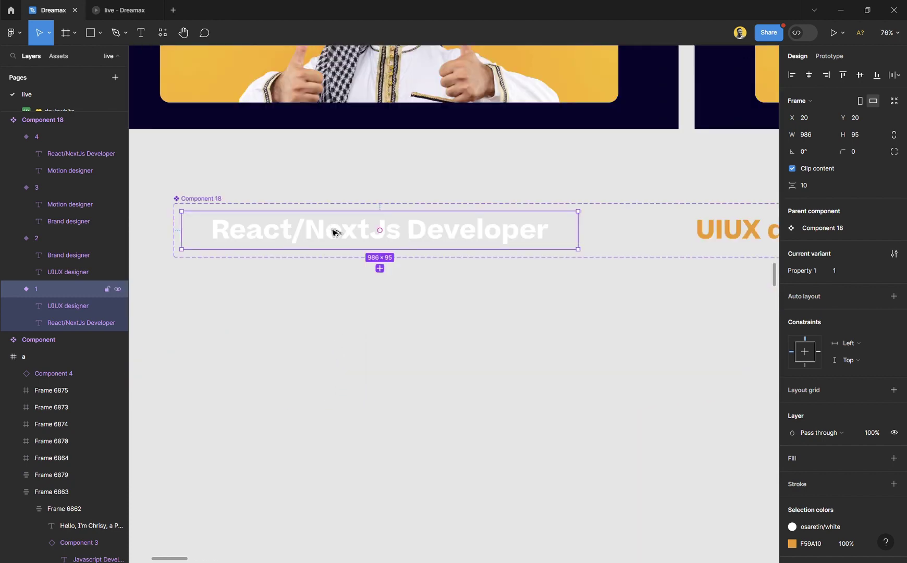
pyautogui.moveTo(334, 233); pyautogui.dragTo(327, 328)
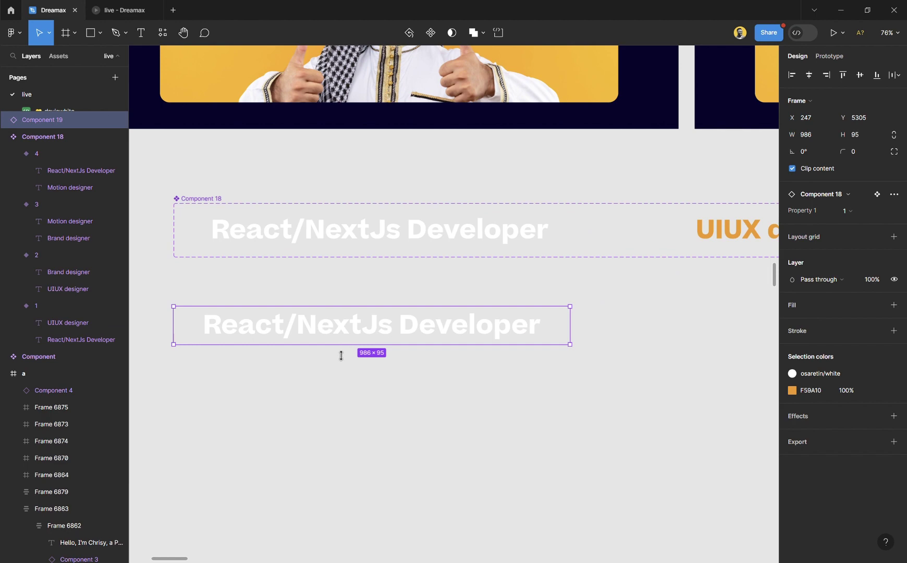
pyautogui.scroll(-5, 341, 358)
pyautogui.moveTo(396, 346); pyautogui.dragTo(671, 112)
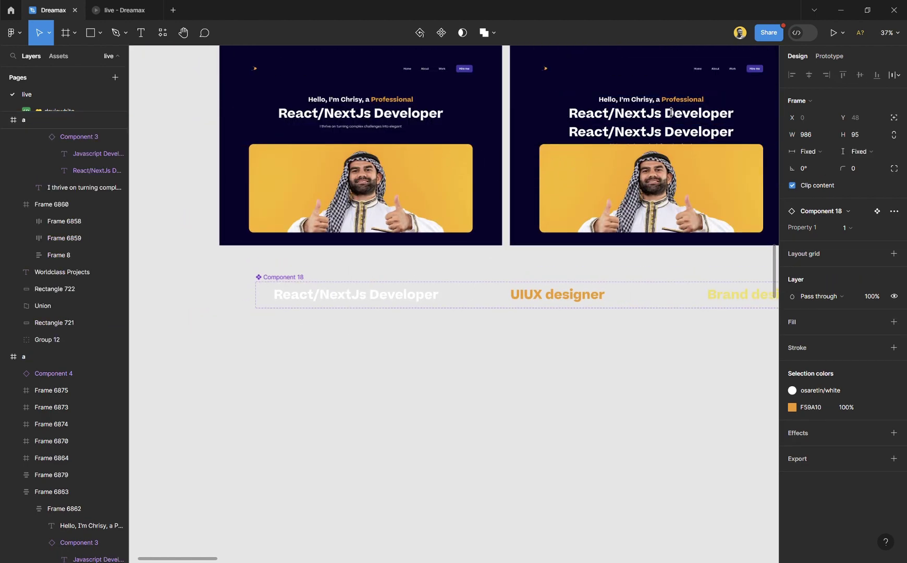
pyautogui.scroll(5, 678, 115)
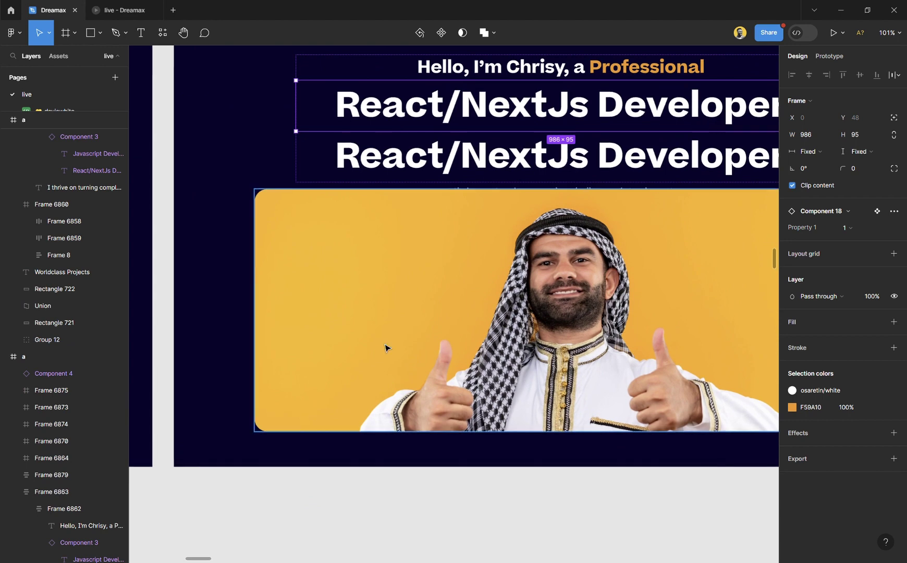
pyautogui.click(387, 163)
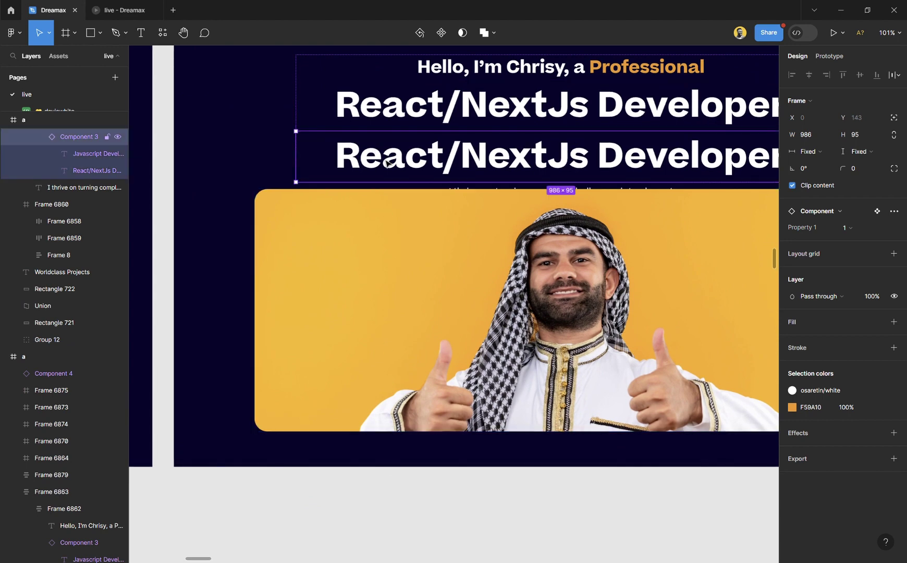
pyautogui.press('Delete')
pyautogui.scroll(-5, 318, 177)
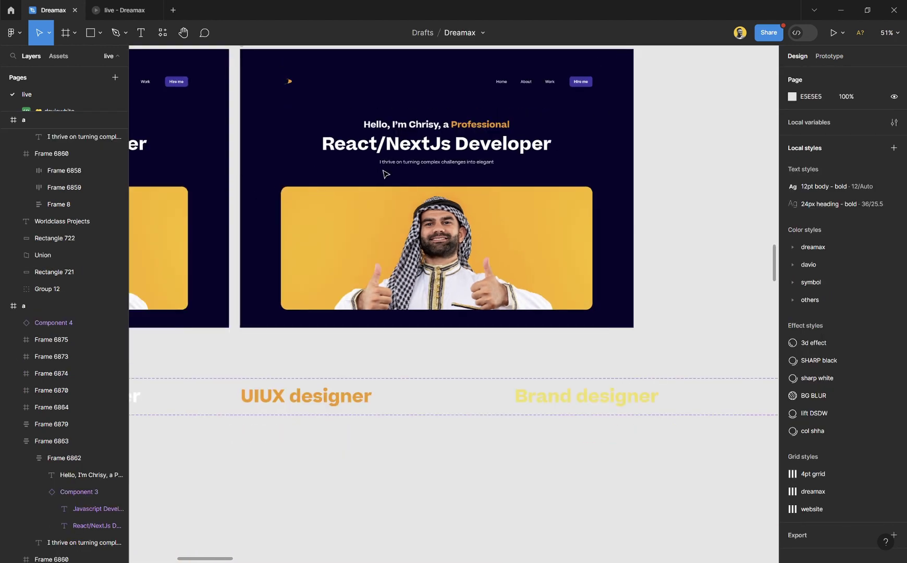
# Replace the name in the Hello greeting with a new first name and remove the comma
pyautogui.scroll(2, 417, 167)
pyautogui.scroll(5, 449, 164)
pyautogui.doubleClick(407, 179)
pyautogui.moveTo(425, 179); pyautogui.dragTo(368, 190)
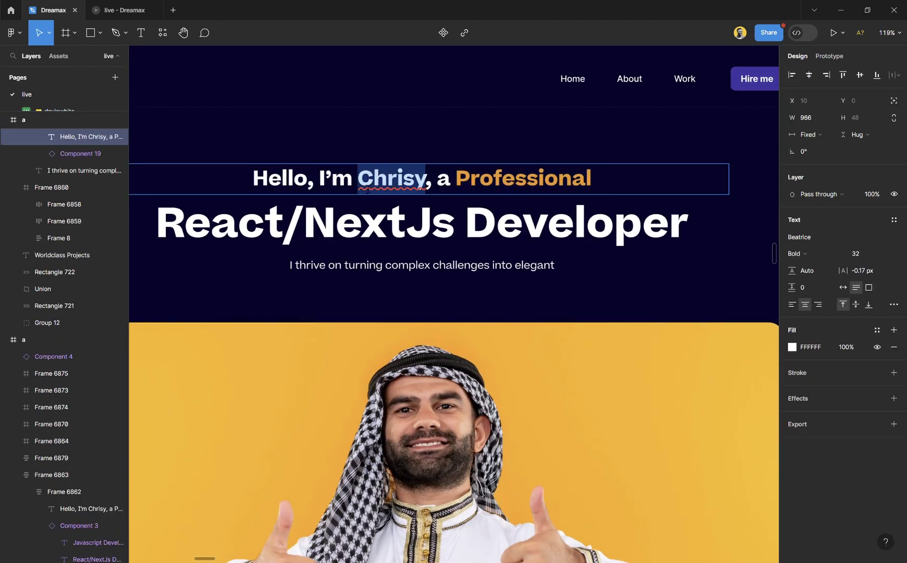
pyautogui.write('Davio')
pyautogui.press('Delete')
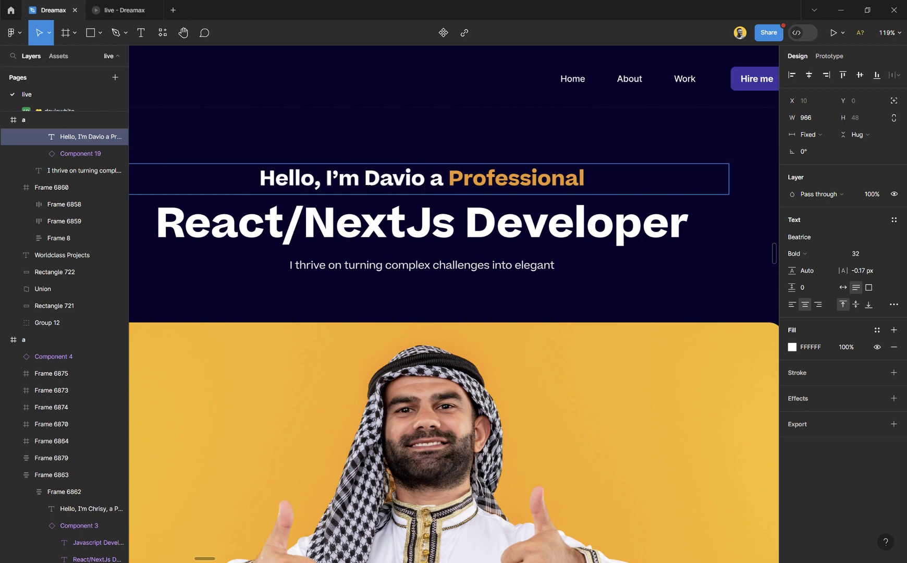
pyautogui.scroll(1, 386, 235)
pyautogui.scroll(-5, 386, 235)
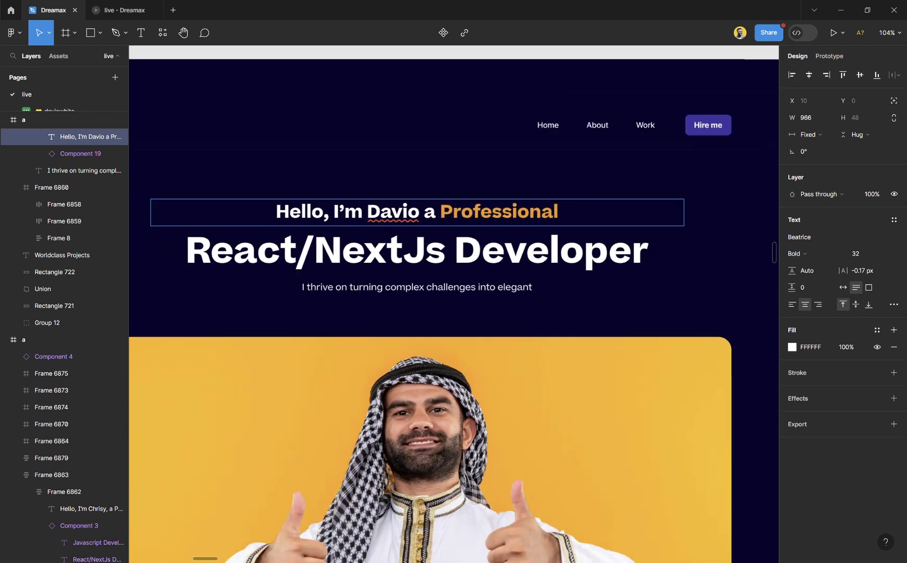
pyautogui.press('Escape')
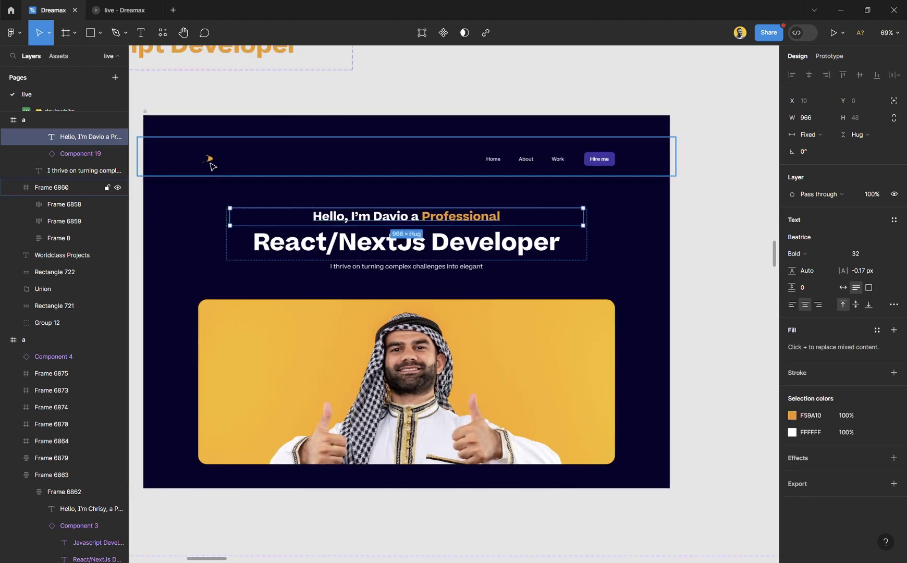
# Preview the copied hero frame as a prototype with the Flows panel closed
pyautogui.scroll(2, 208, 162)
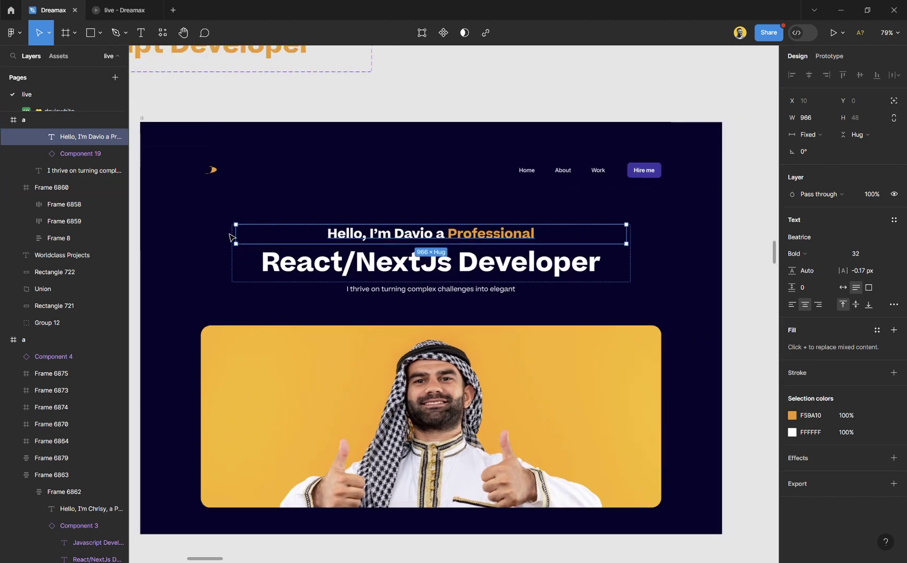
pyautogui.scroll(-1, 232, 238)
pyautogui.click(146, 126)
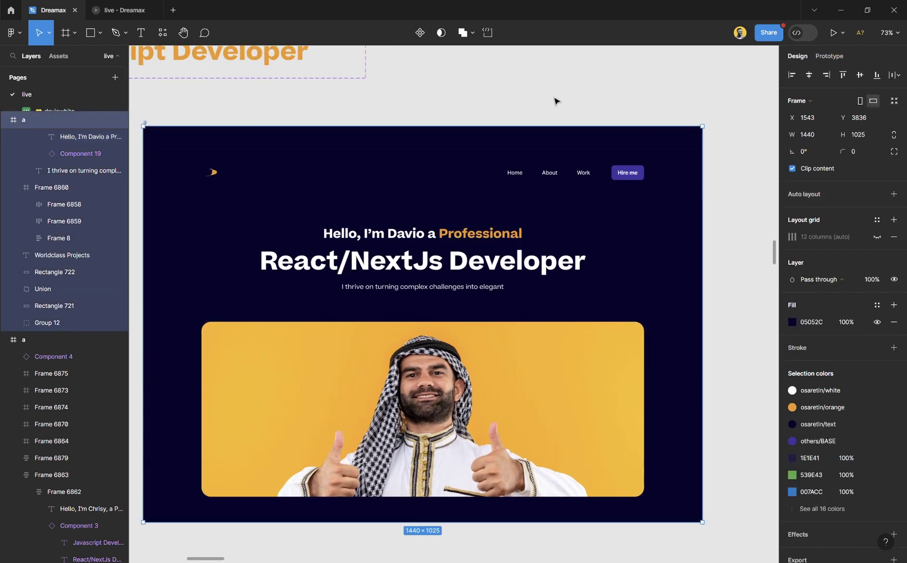
pyautogui.click(834, 33)
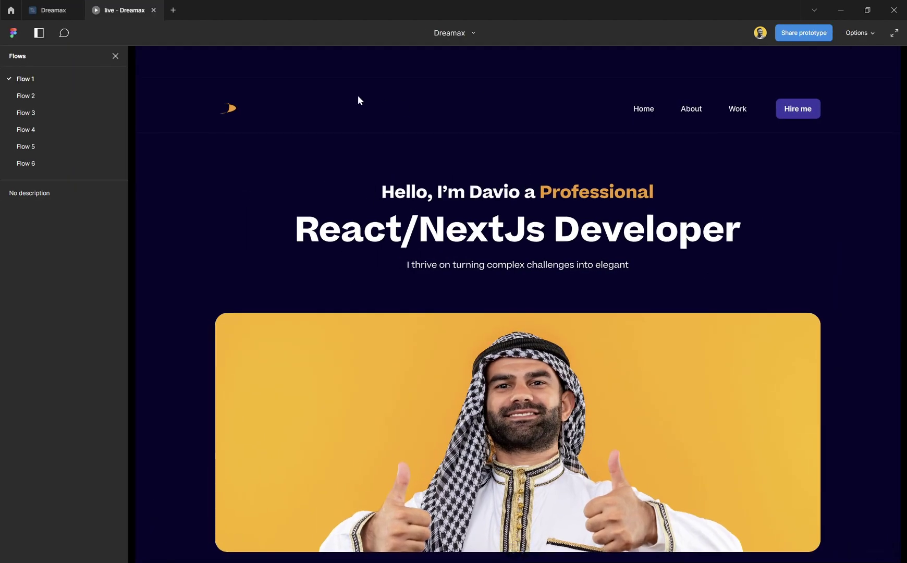
pyautogui.click(114, 56)
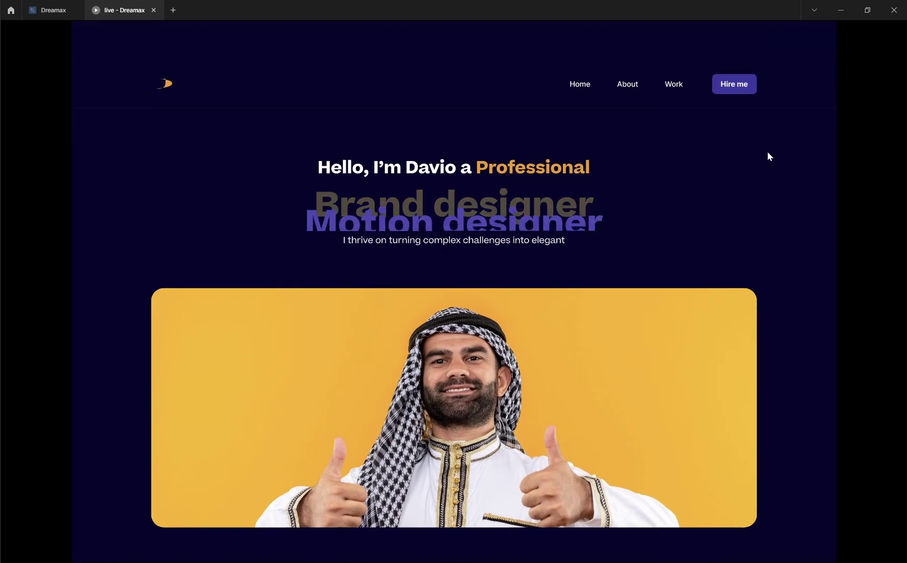